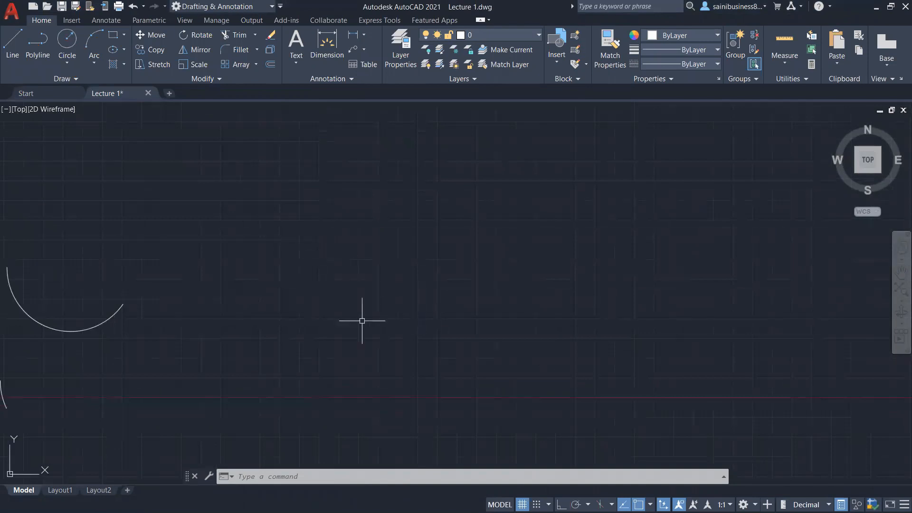
Step: Draw a rectangle in the empty area right of the arc using the Rectangle tool
left_click(123, 37)
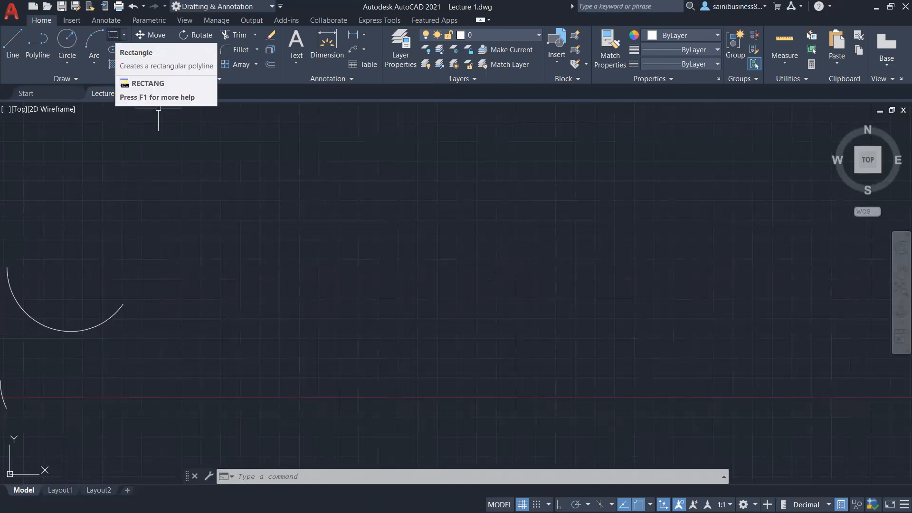
left_click(113, 35)
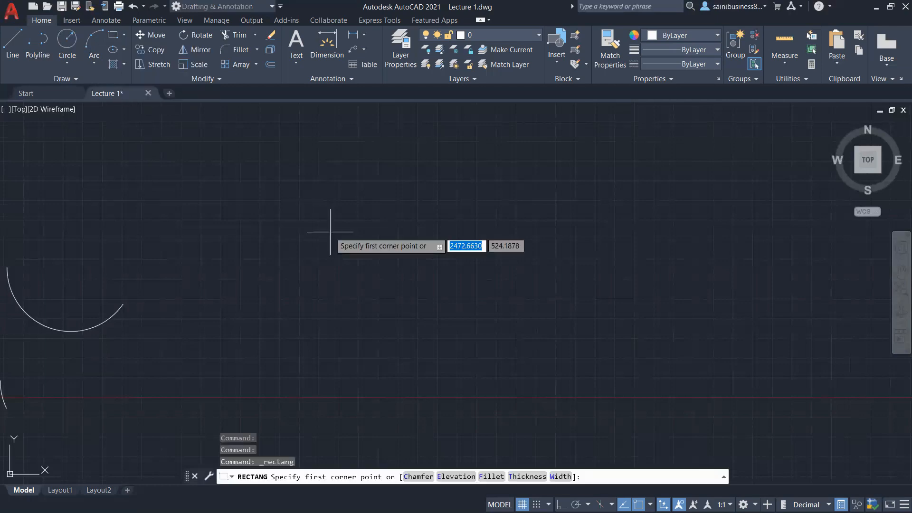
left_click(215, 164)
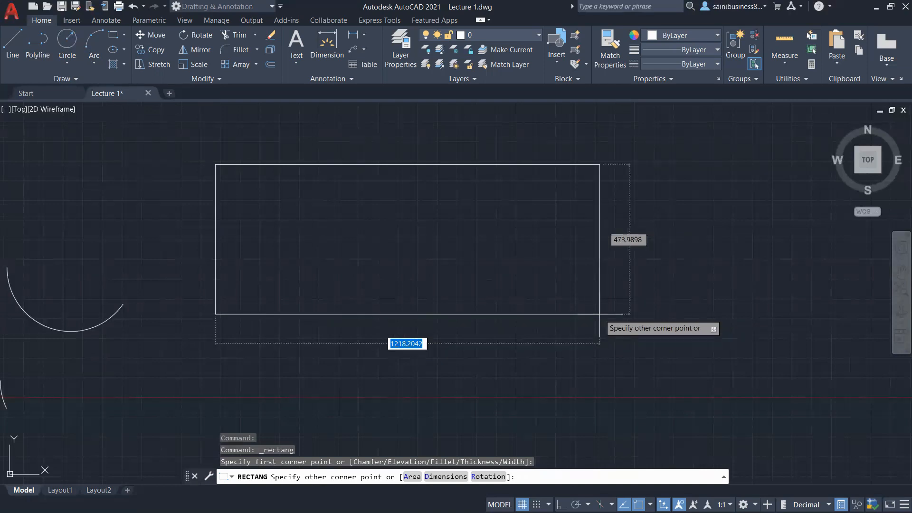
left_click(536, 301)
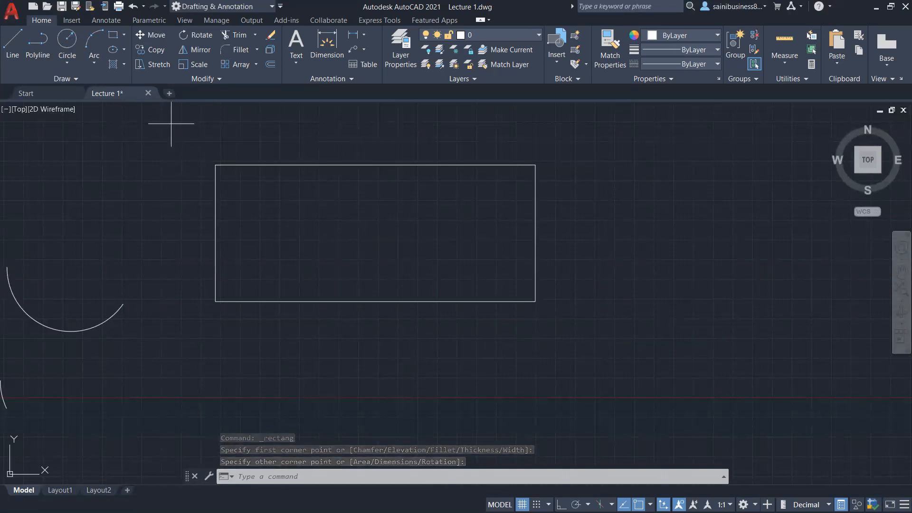
Step: Make a right-to-left crossing selection over an empty part of the drawing
left_click(690, 156)
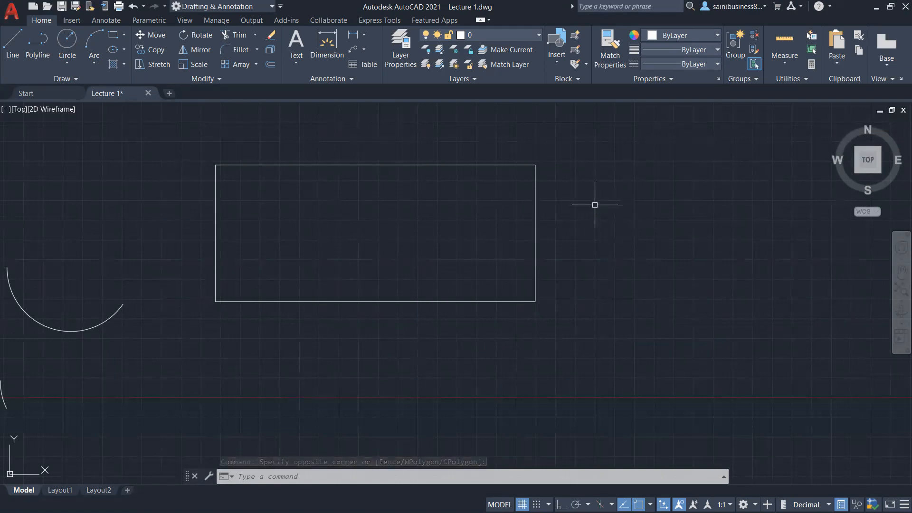
middle_click_drag(559, 216, 251, 259)
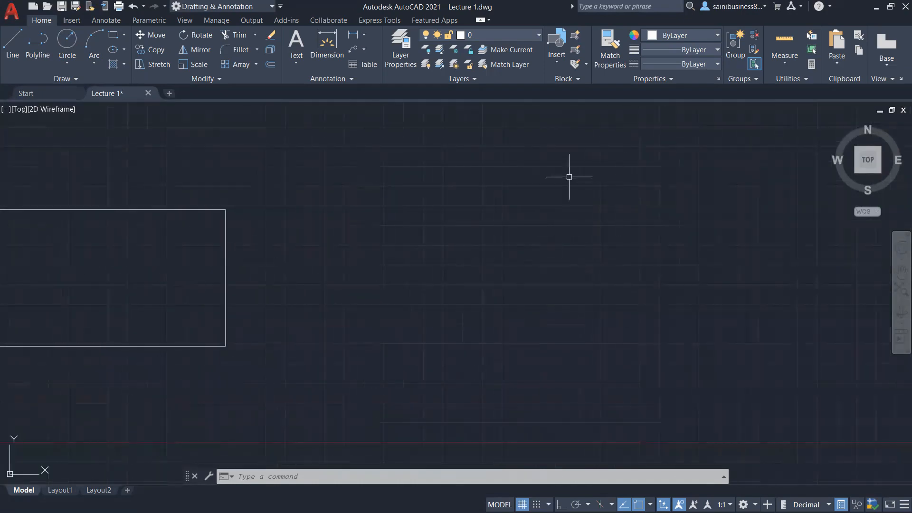
scroll(464, 200, "down", 5)
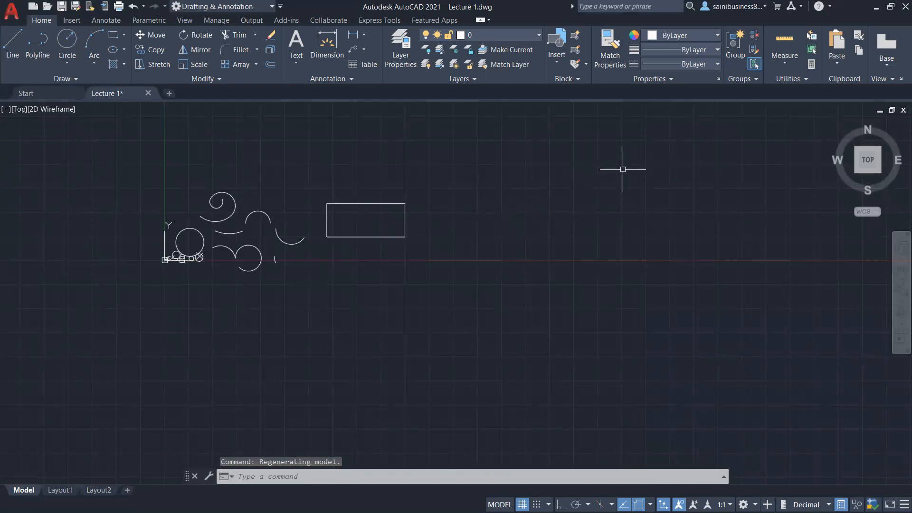
scroll(603, 183, "up", 4)
scroll(600, 184, "down", 4)
scroll(601, 183, "up", 2)
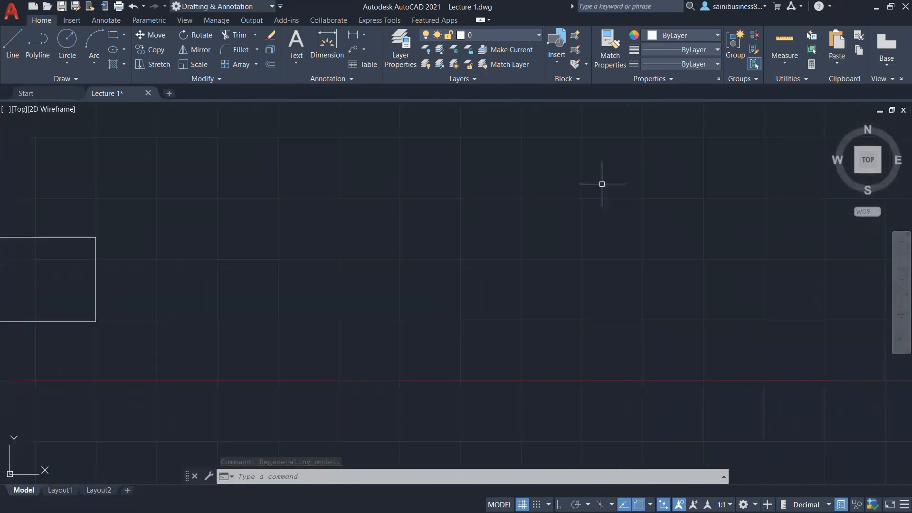
left_click(563, 137)
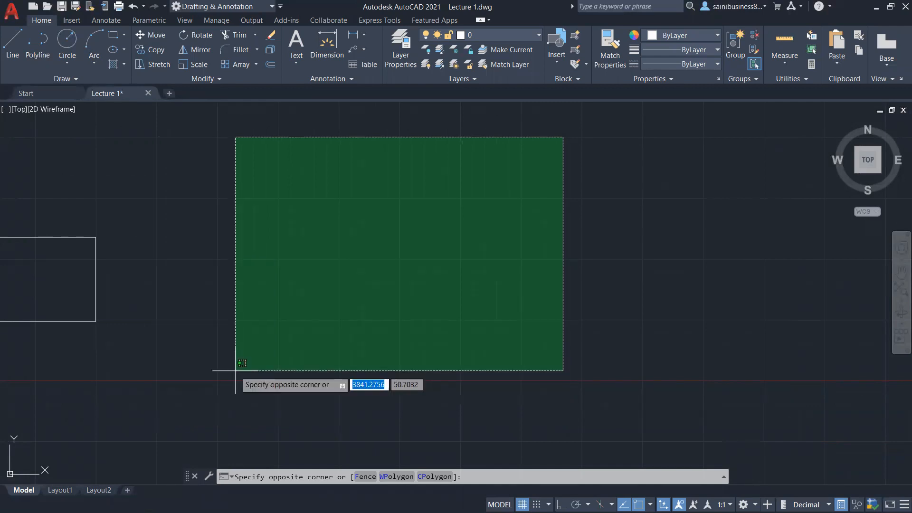
left_click(236, 371)
Step: Select the rectangle with a left-to-right window selection and close its quick properties
scroll(249, 363, "up", 2)
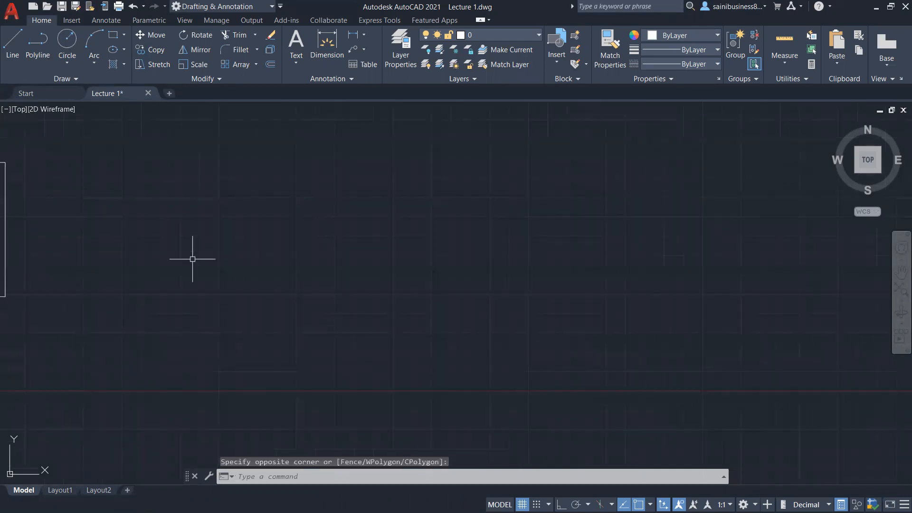
scroll(311, 272, "down", 4)
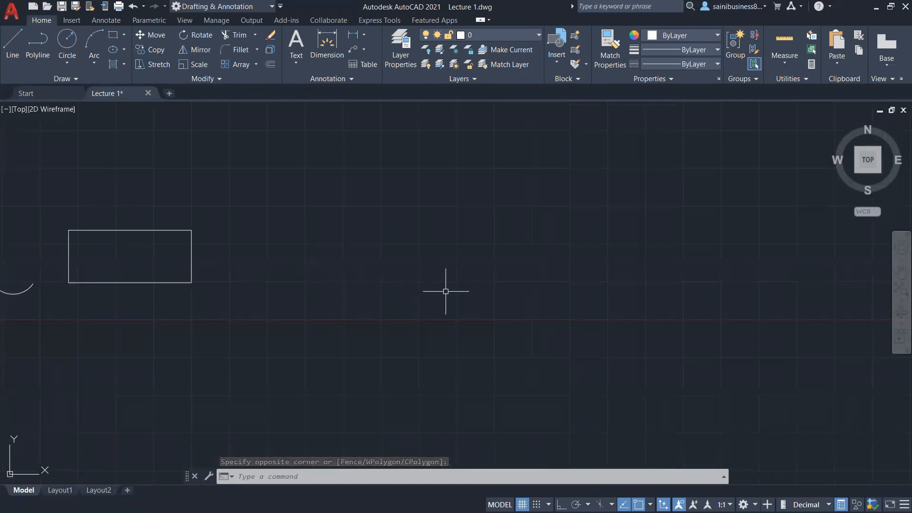
middle_click_drag(419, 317, 468, 316)
mouse_move(338, 291)
middle_mouse_down()
mouse_move(363, 300)
mouse_move(624, 298)
middle_mouse_up()
scroll(504, 312, "up", 2)
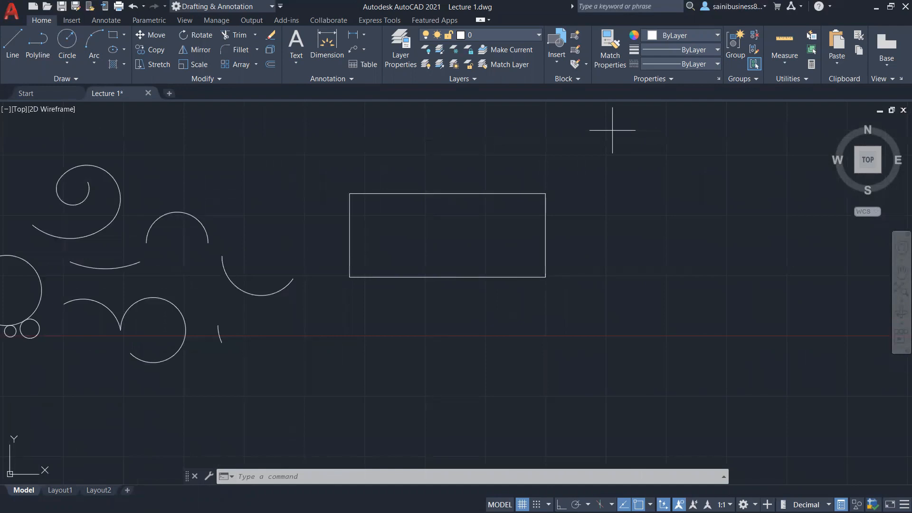
left_click(314, 298)
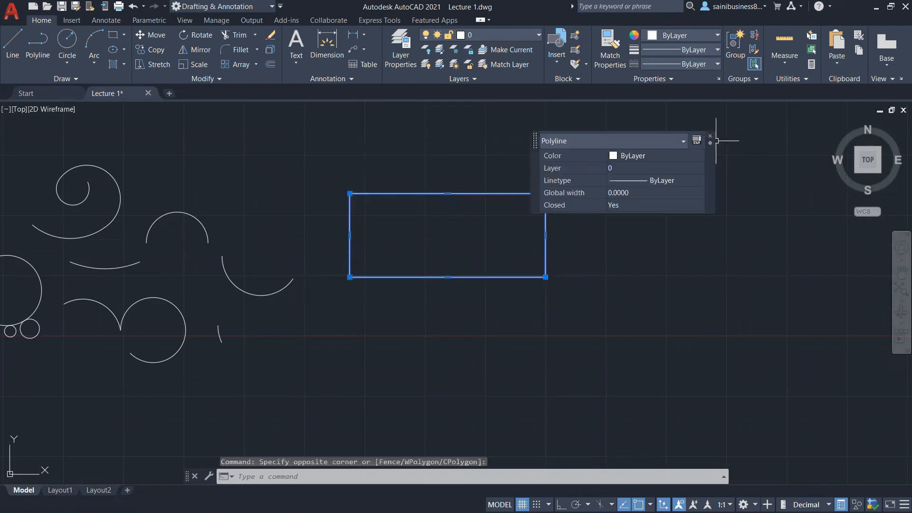
left_click(711, 137)
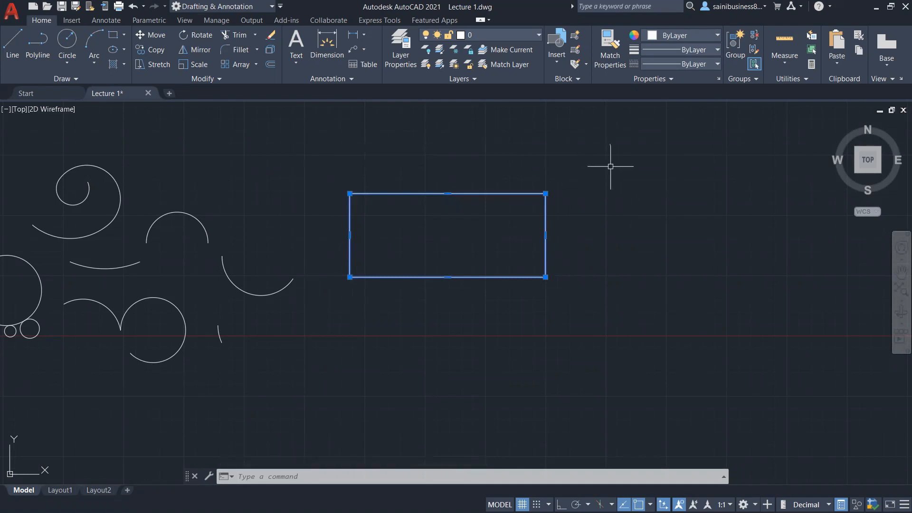
Step: Add the arc beside the rectangle using a crossing selection, then clear the selection
left_click(316, 167)
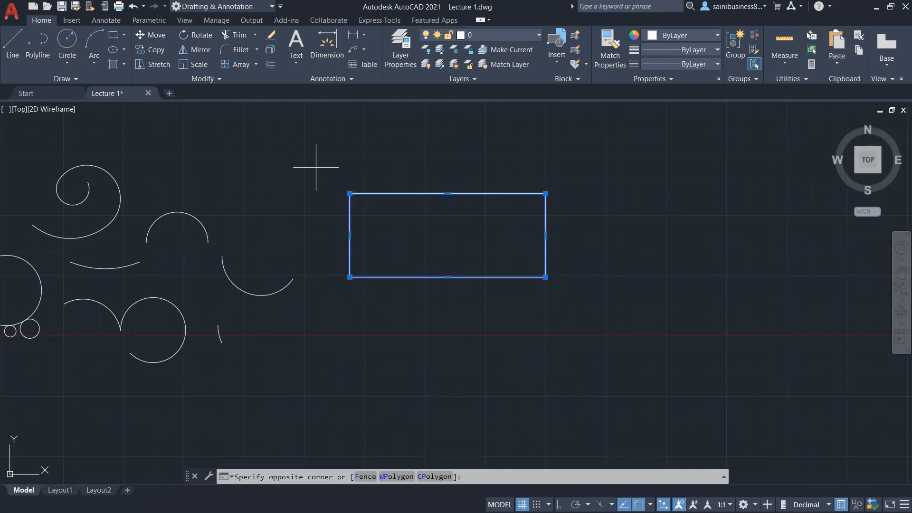
left_click(292, 331)
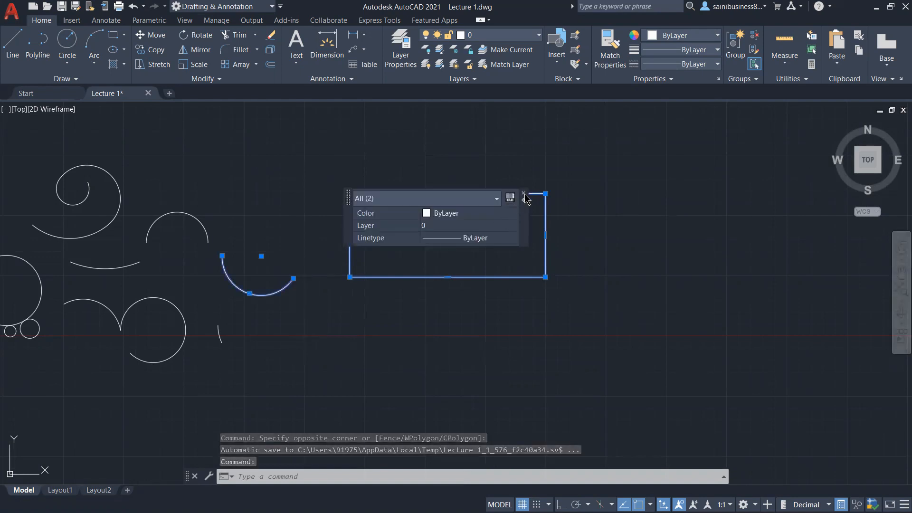
left_click(525, 195)
key("Escape")
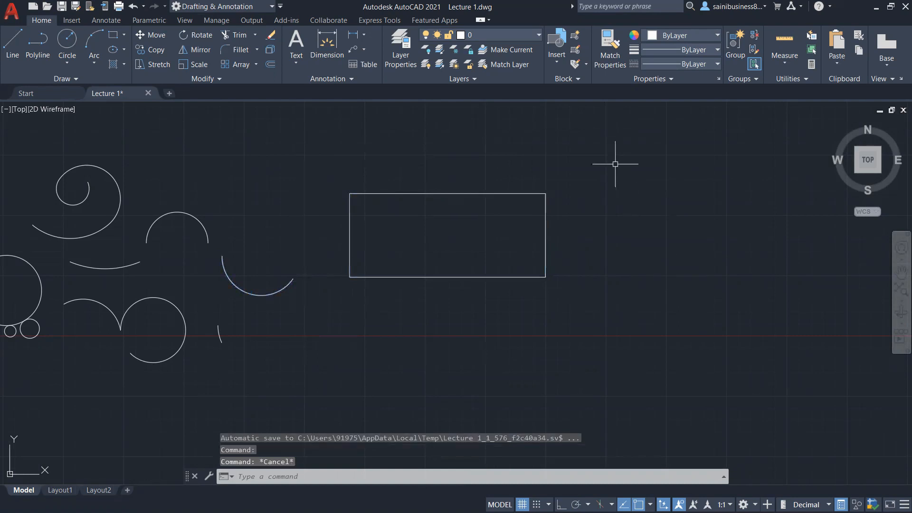
Step: Select the rectangle with a crossing window touching only its right edge, then deselect it
scroll(610, 170, "up", 2)
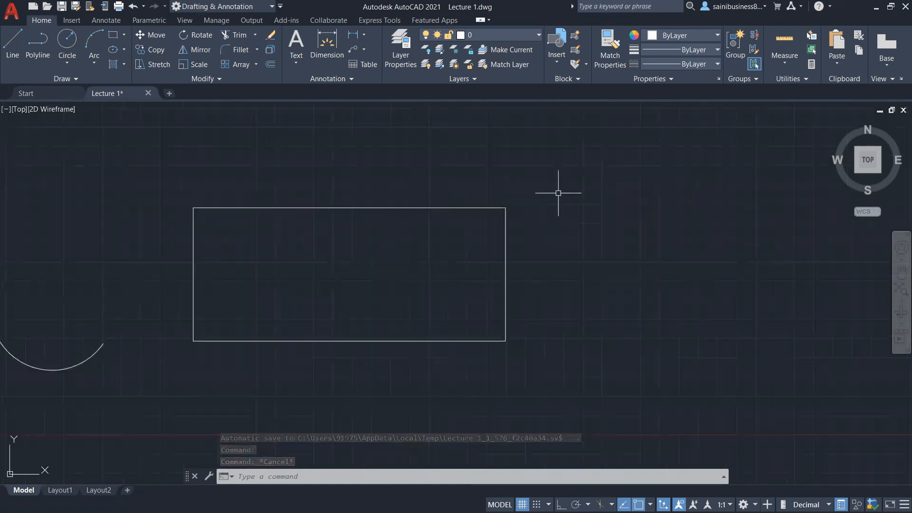
left_click(569, 143)
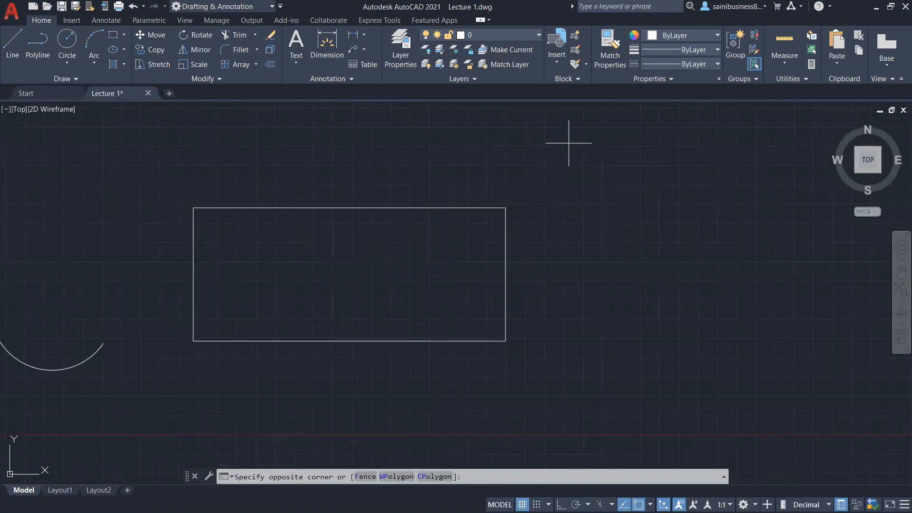
left_click(496, 369)
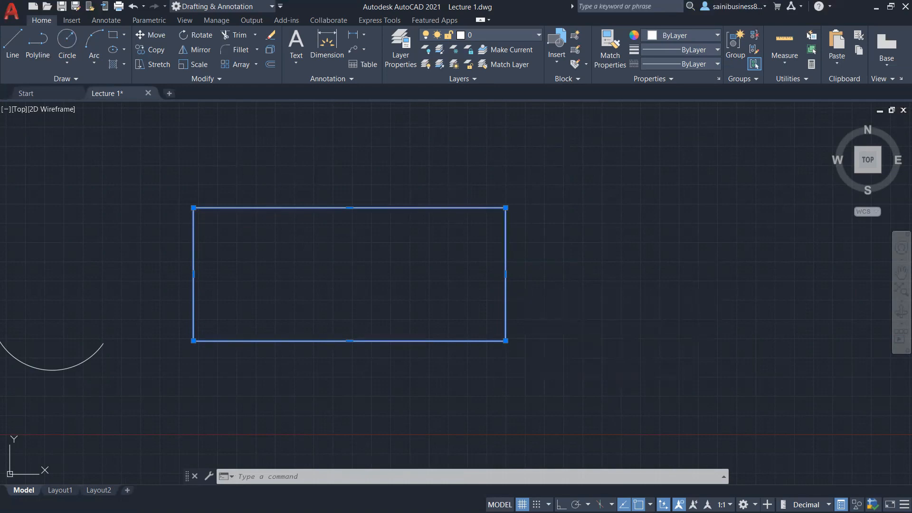
key("Escape")
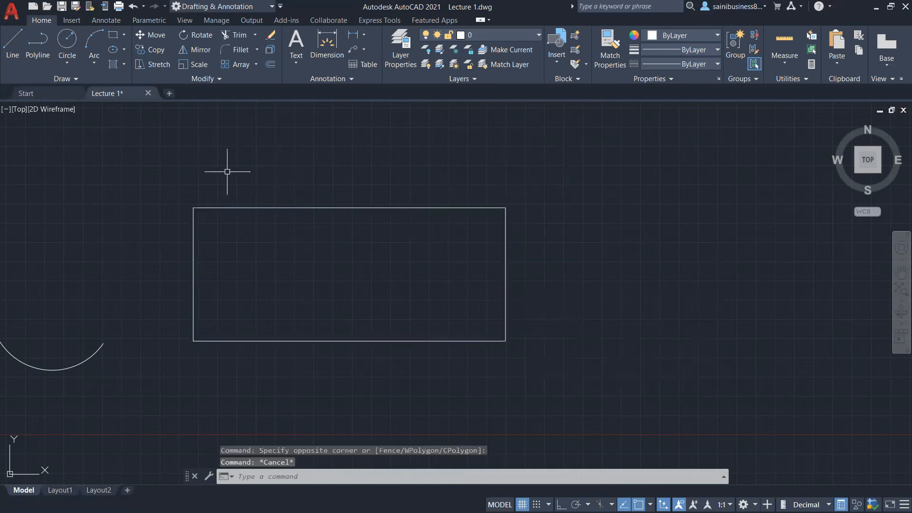
Step: Enclose the whole rectangle in a left-to-right selection window, then clear the selection
left_click(154, 151)
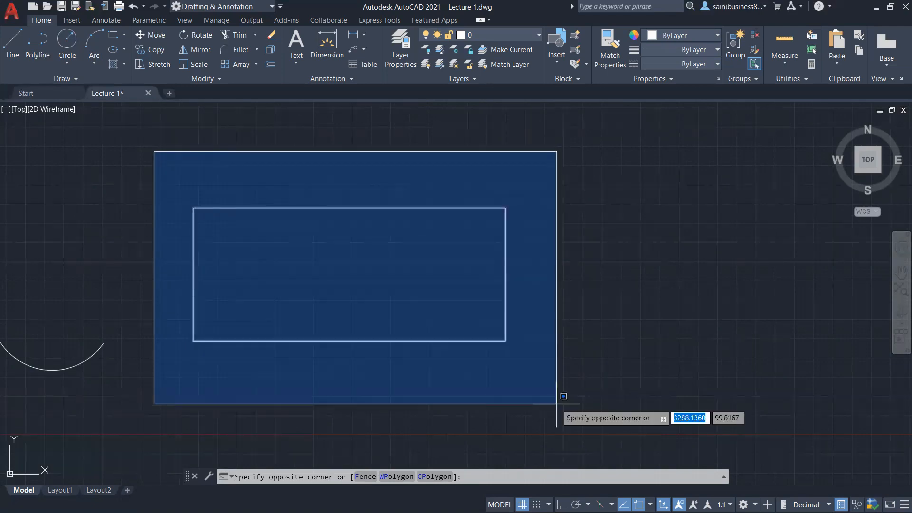
left_click(561, 402)
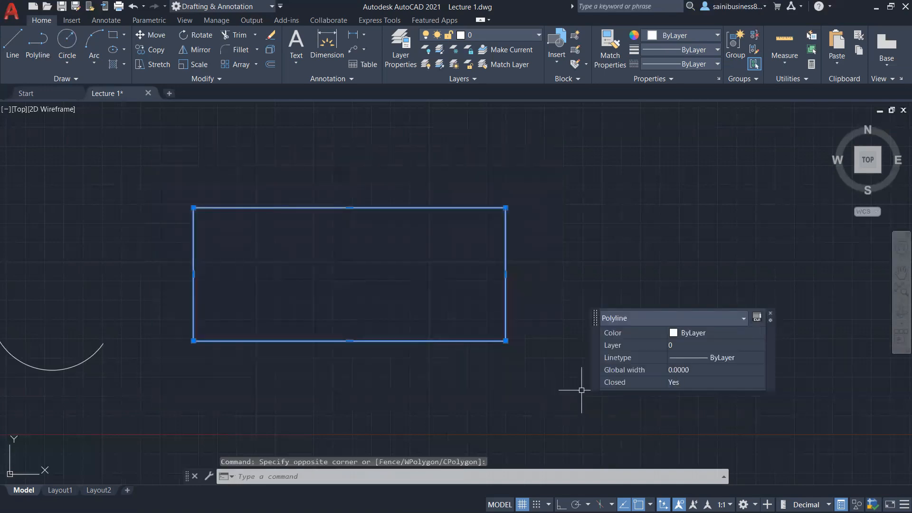
key("Escape")
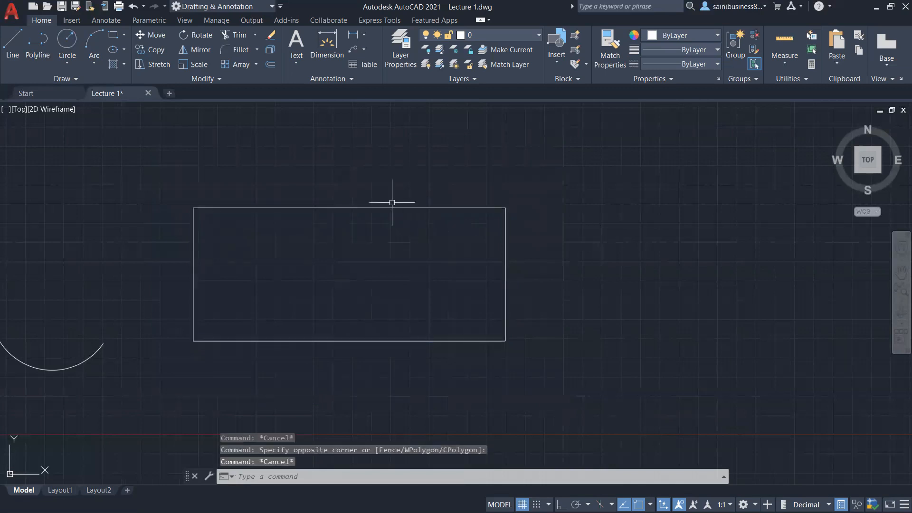
Step: Finish a horizontal line drawn above the rectangle with Ortho mode on
middle_click_drag(372, 172, 377, 315)
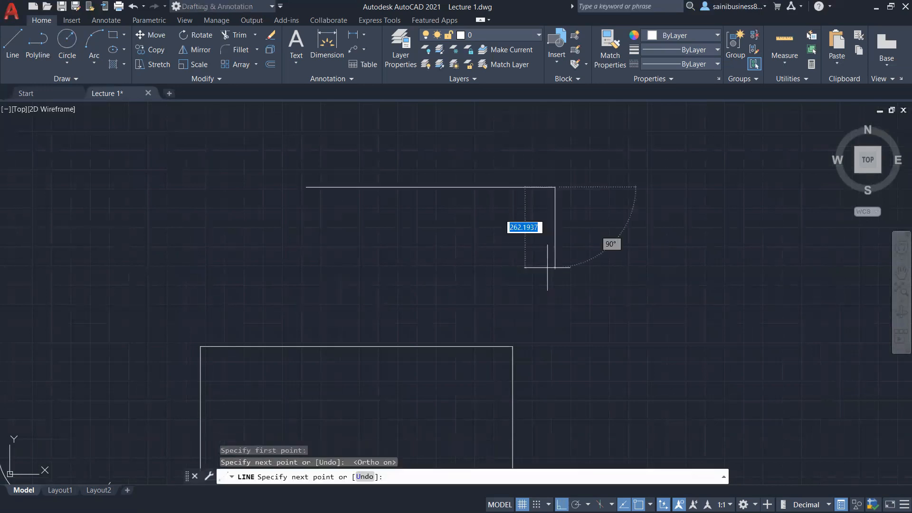
key("Return")
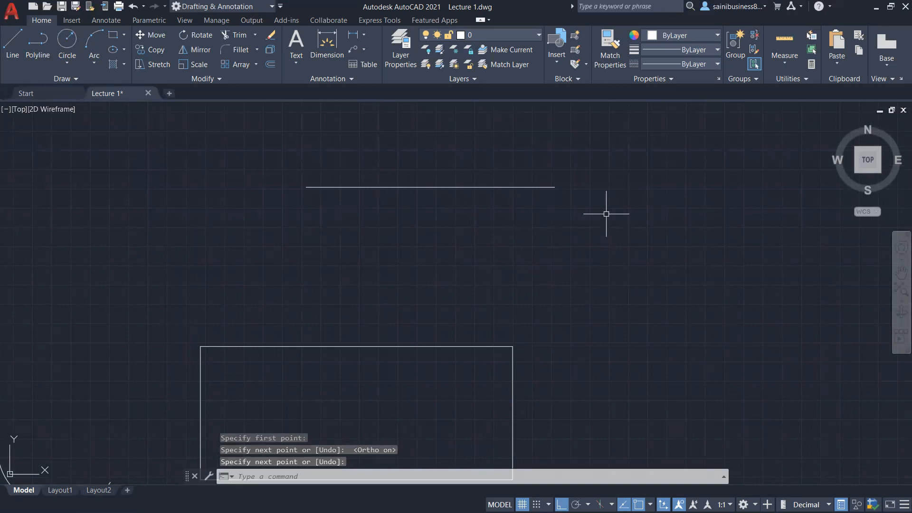
Step: Draw a short horizontal line lying on top of the existing line, starting near its middle
key("Return")
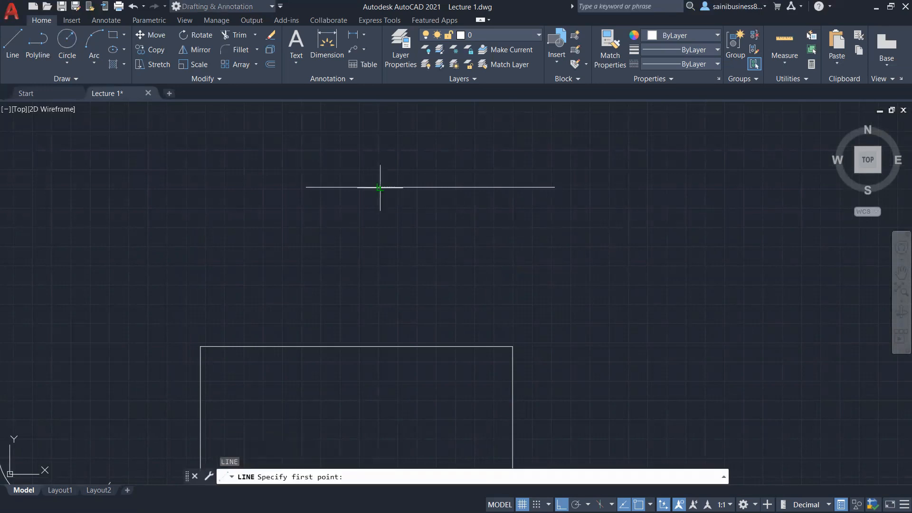
left_click(380, 188)
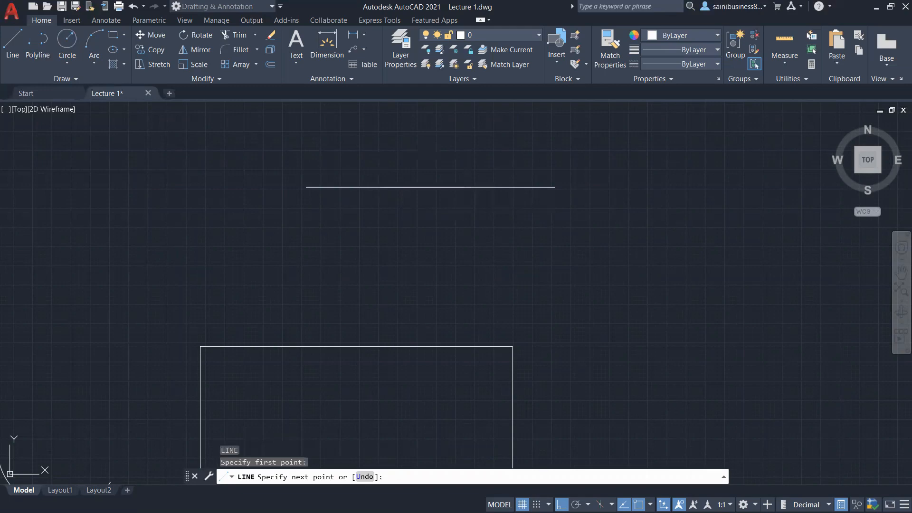
left_click(471, 256)
key("Return")
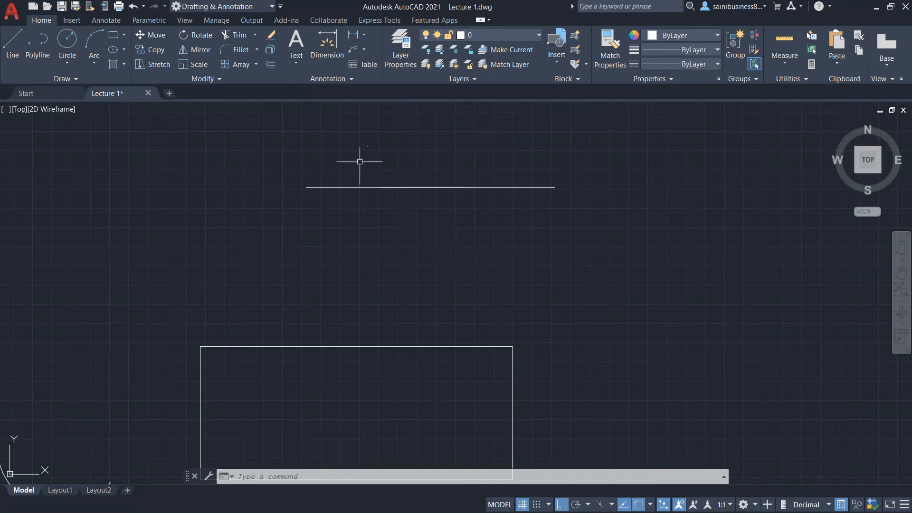
Step: Select the overlapping short line with a crossing window and delete it
left_click(334, 116)
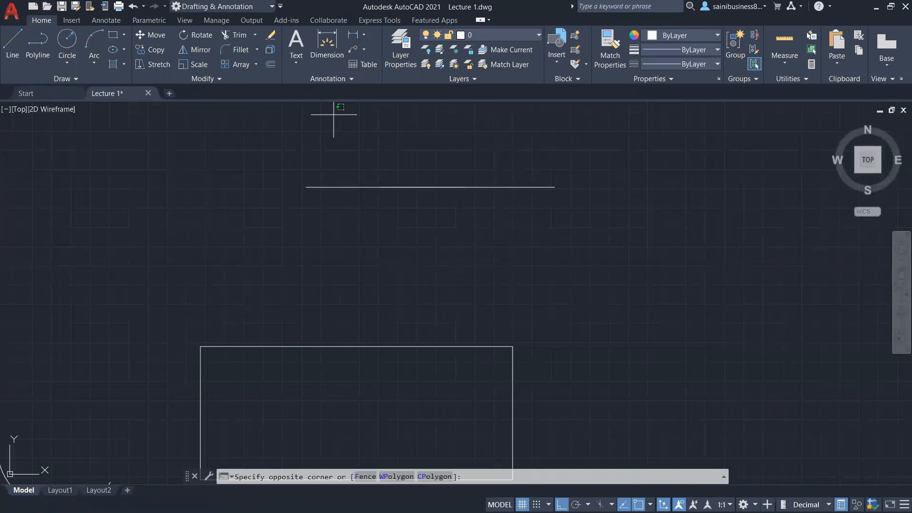
left_click(495, 276)
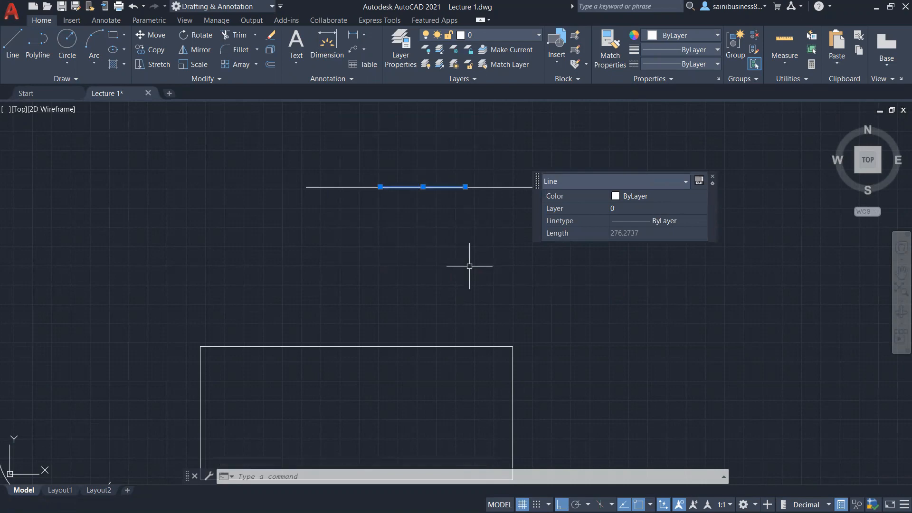
key("Delete")
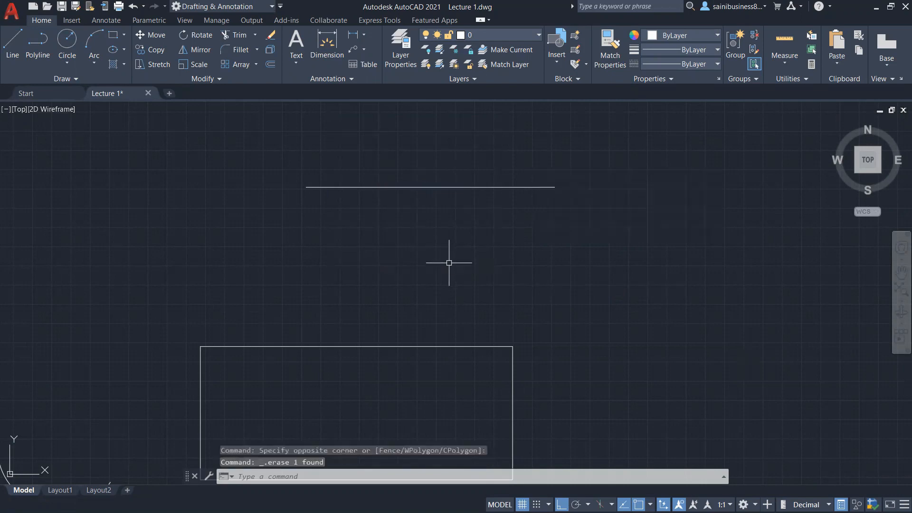
Step: Select the long horizontal line to view its quick properties, then close them
left_click(419, 187)
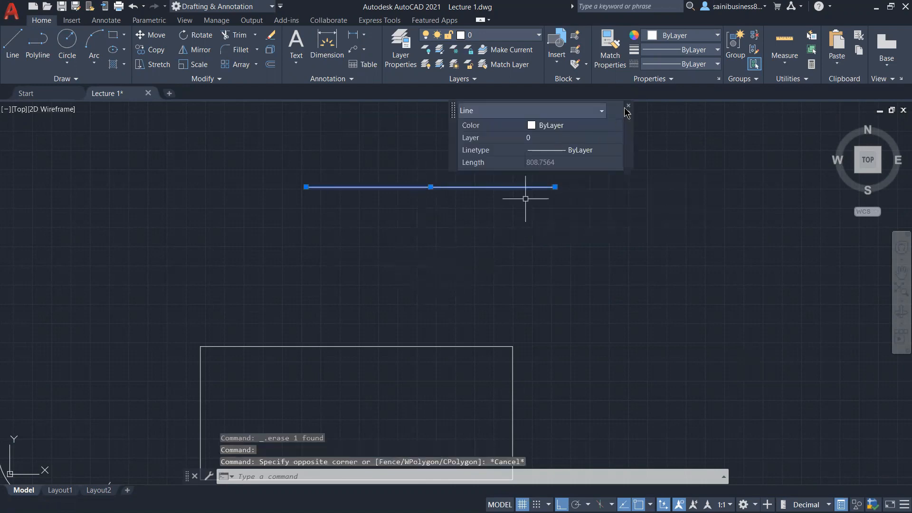
left_click(629, 109)
scroll(580, 254, "down", 3)
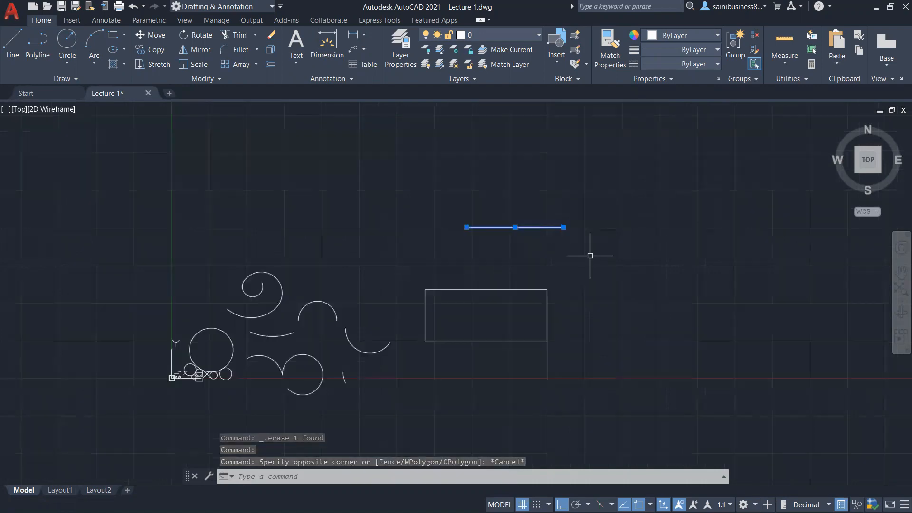
middle_click_drag(523, 270, 454, 274)
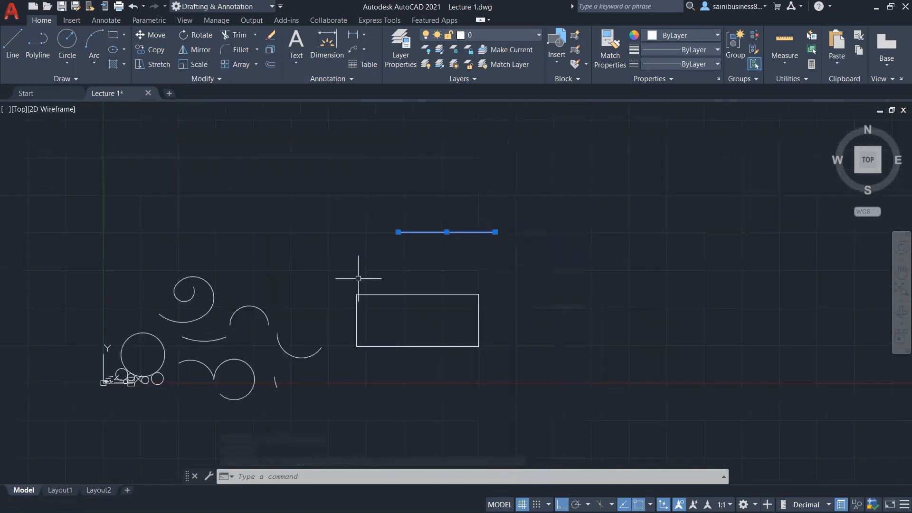
Step: Draw a seven-sided polygon inscribed in a circle, centred to the right of the rectangle
middle_click_drag(529, 287, 128, 285)
left_click(124, 35)
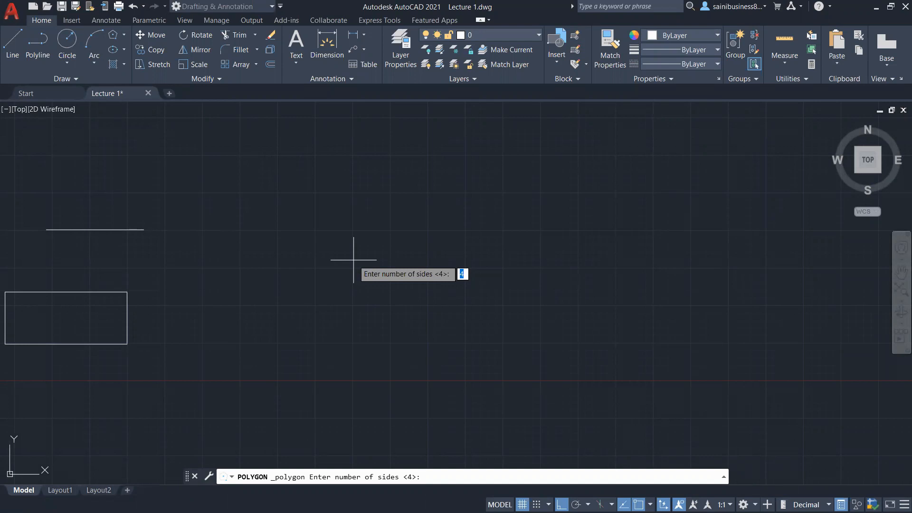
type("7")
key("Return")
left_click(427, 267)
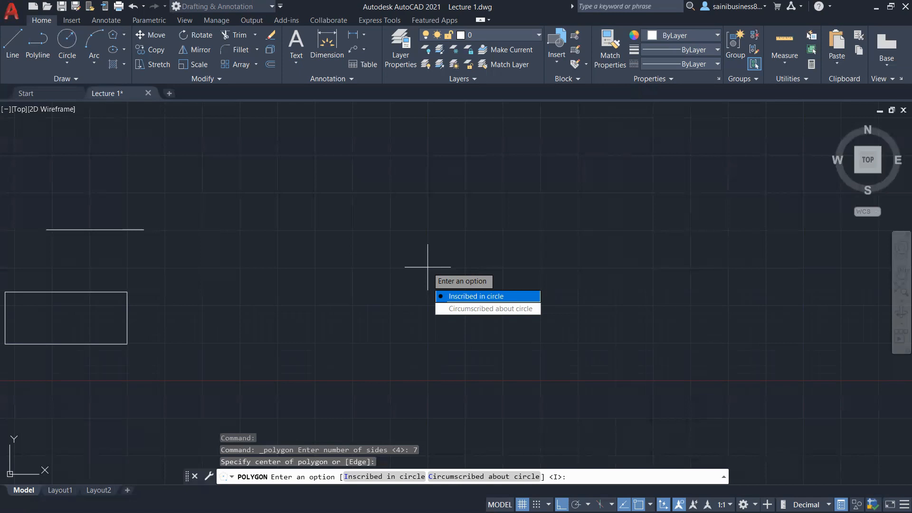
key("Return")
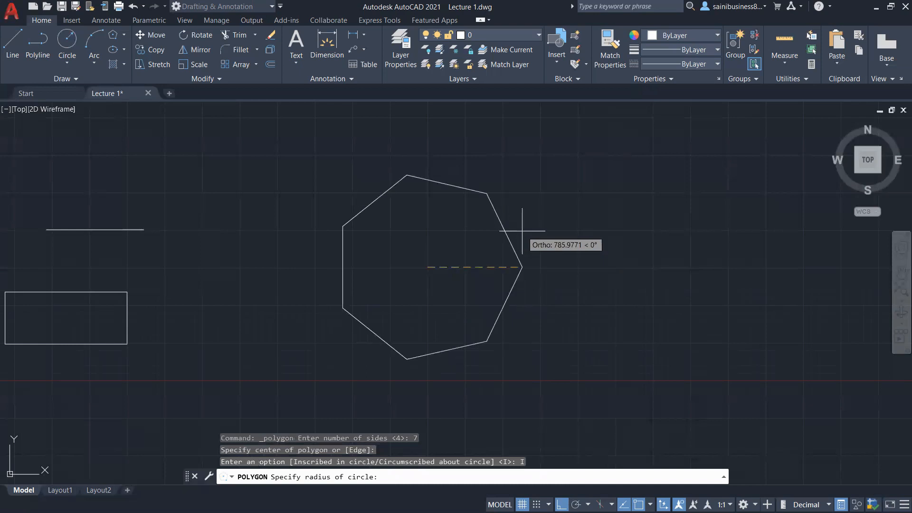
key("F8")
left_click(526, 202)
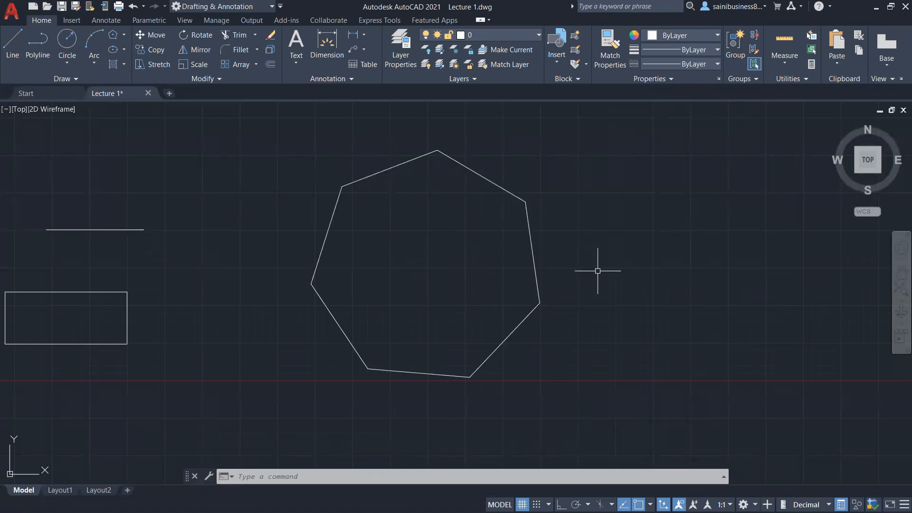
Step: Draw an eight-sided polygon circumscribed about a circle, to the right of the heptagon
scroll(594, 251, "down", 2)
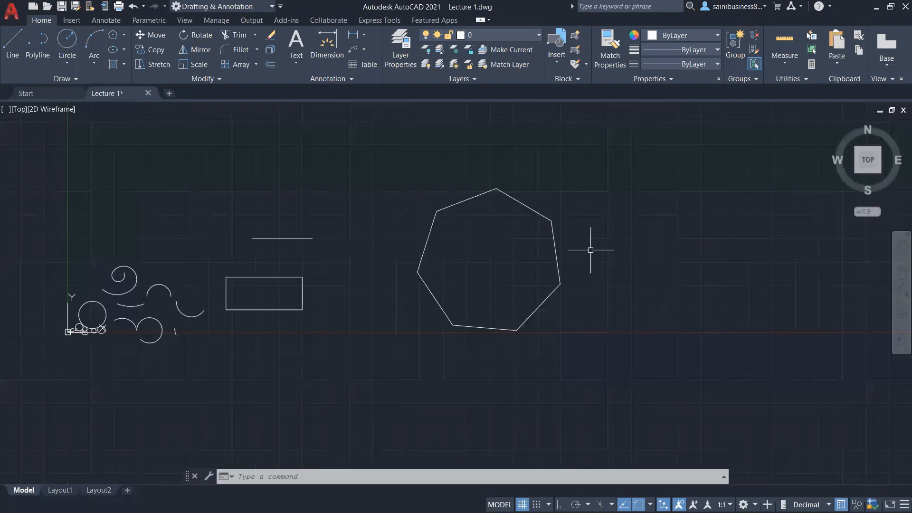
middle_click_drag(614, 249, 463, 276)
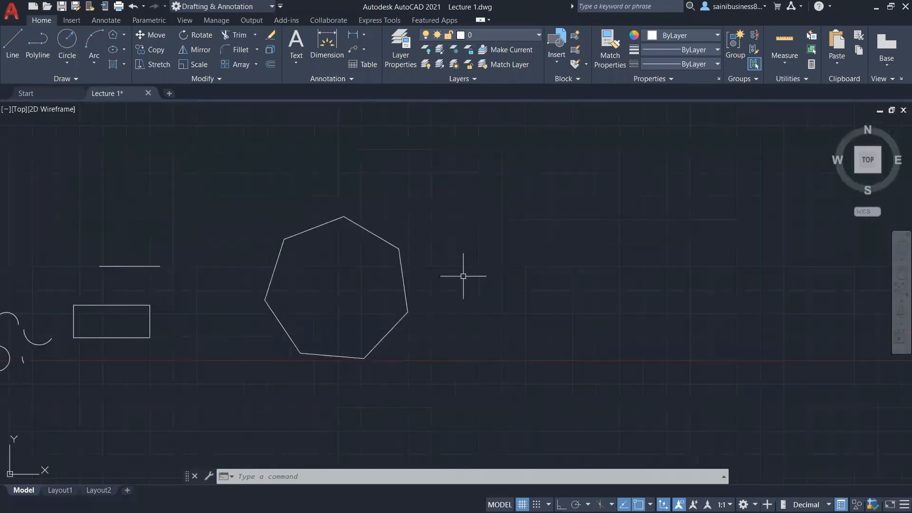
scroll(463, 276, "up", 2)
left_click(124, 35)
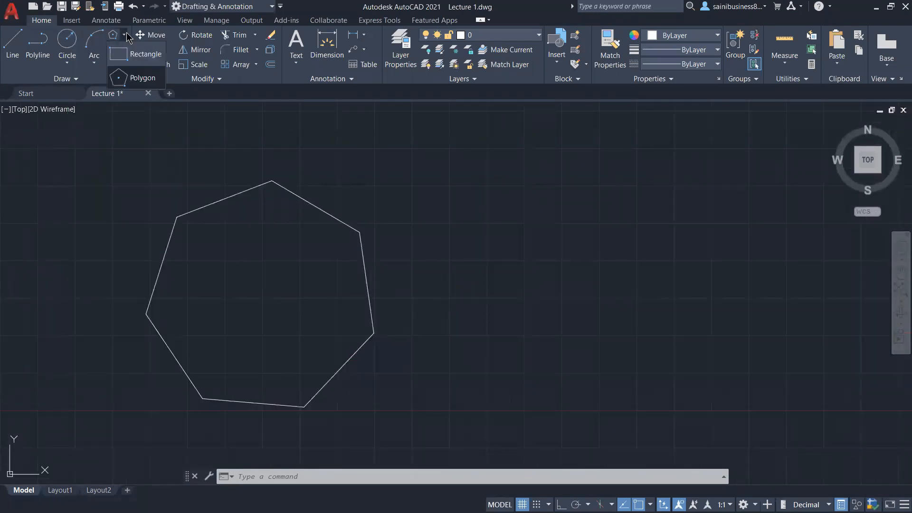
left_click(138, 77)
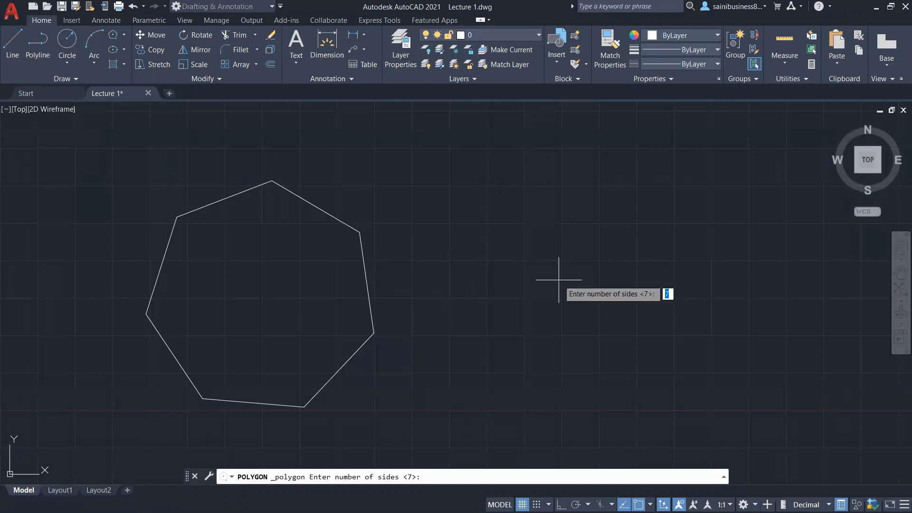
middle_click_drag(559, 280, 545, 267)
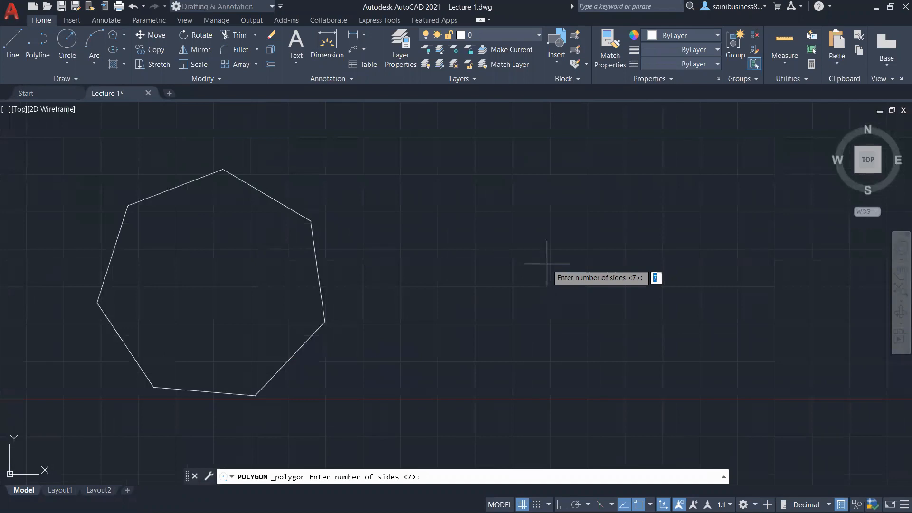
type("8")
key("Return")
left_click(542, 273)
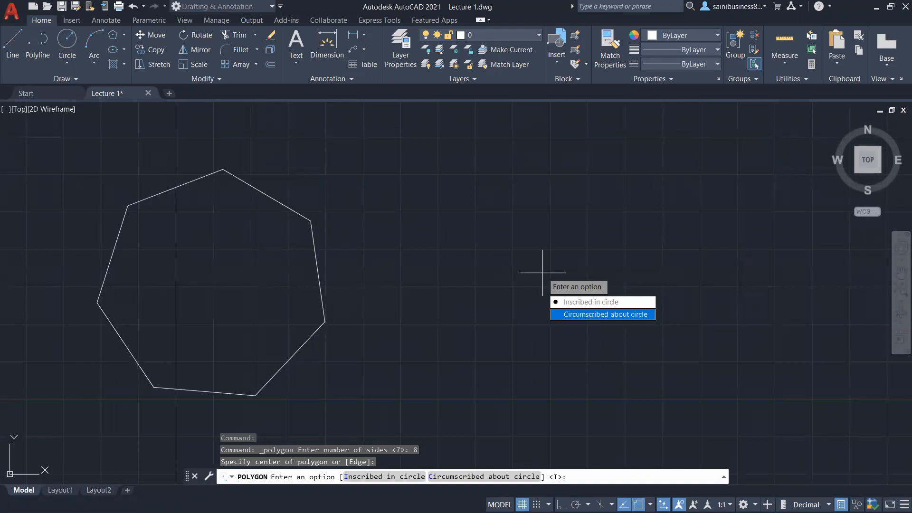
left_click(602, 314)
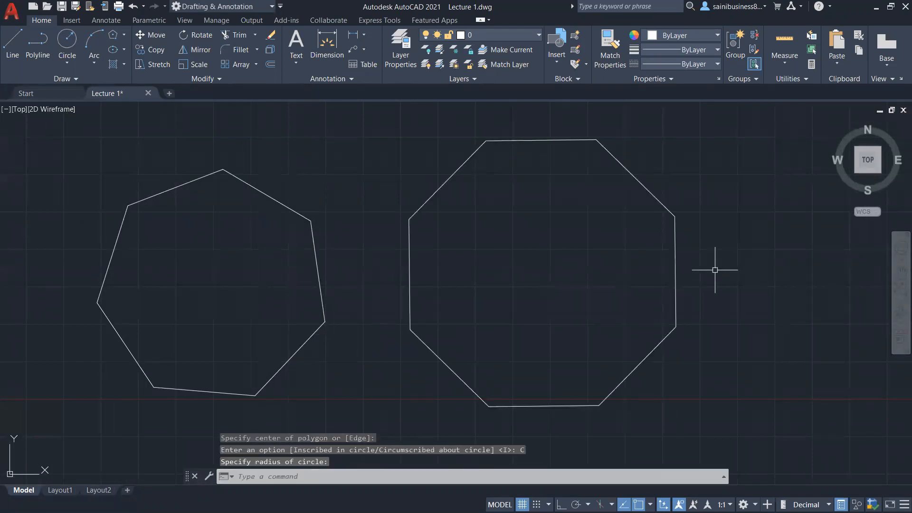
scroll(487, 285, "down", 2)
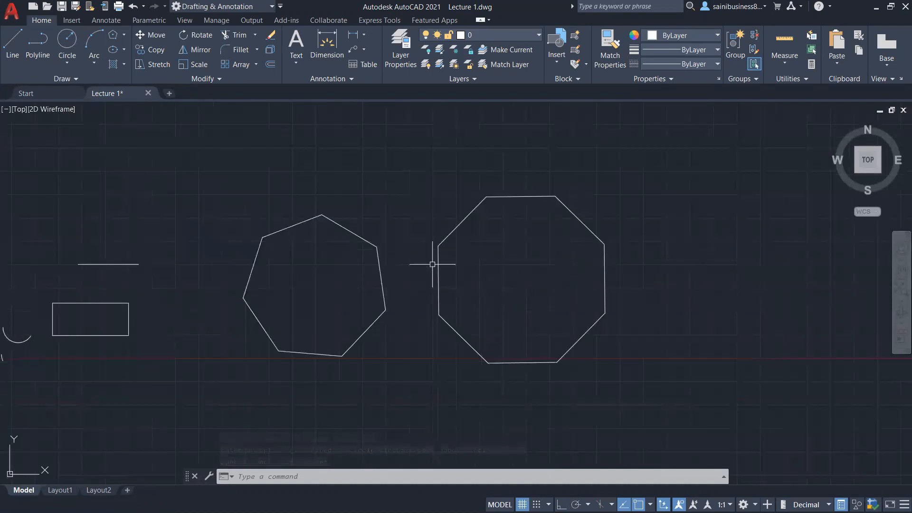
Step: Select the octagon with a crossing window and close its quick properties
middle_click_drag(667, 274, 349, 280)
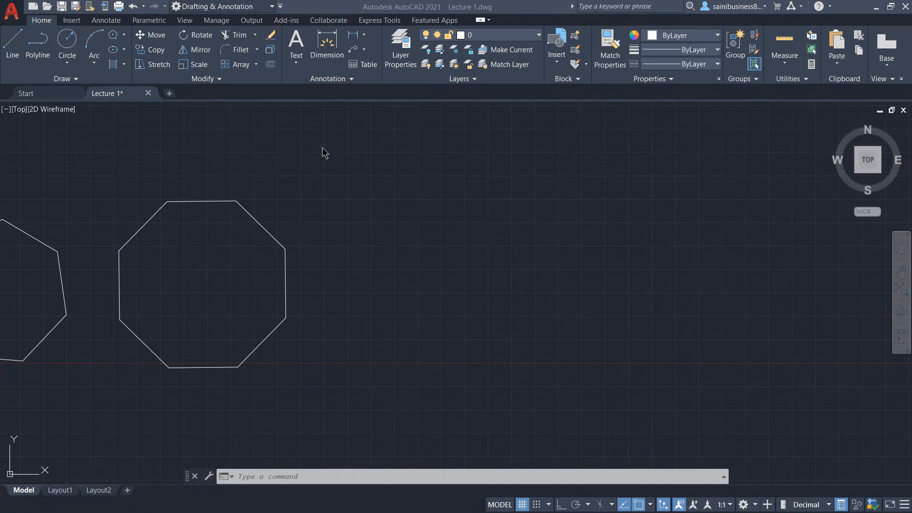
left_click(157, 104)
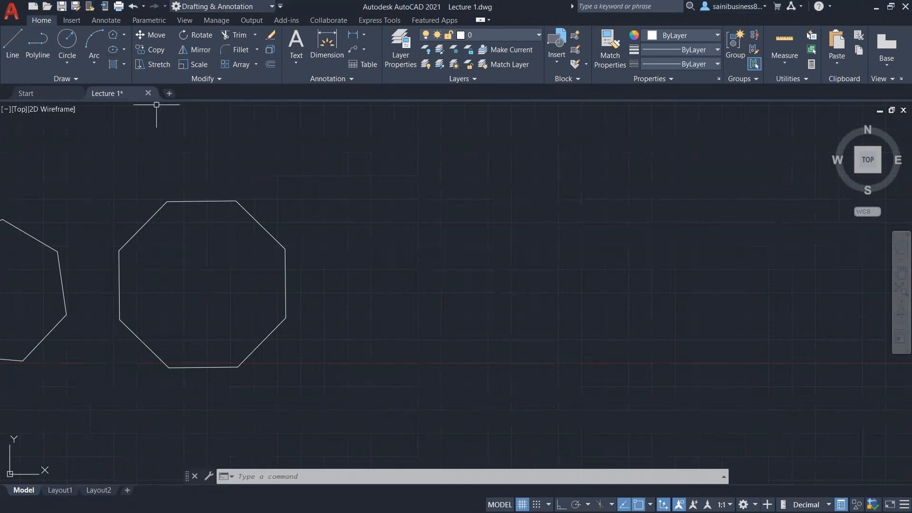
scroll(213, 158, "down", 3)
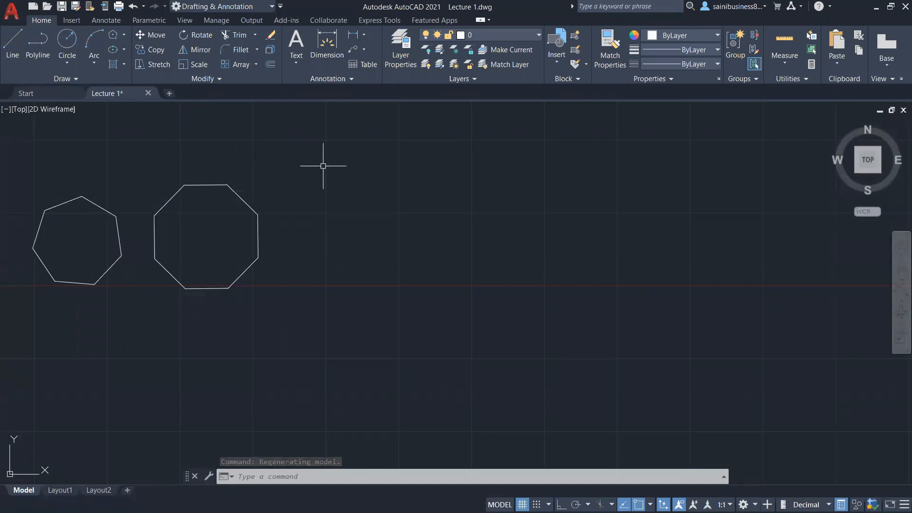
scroll(89, 161, "up", 2)
mouse_move(89, 161)
middle_mouse_down()
mouse_move(261, 185)
mouse_move(383, 167)
middle_mouse_up()
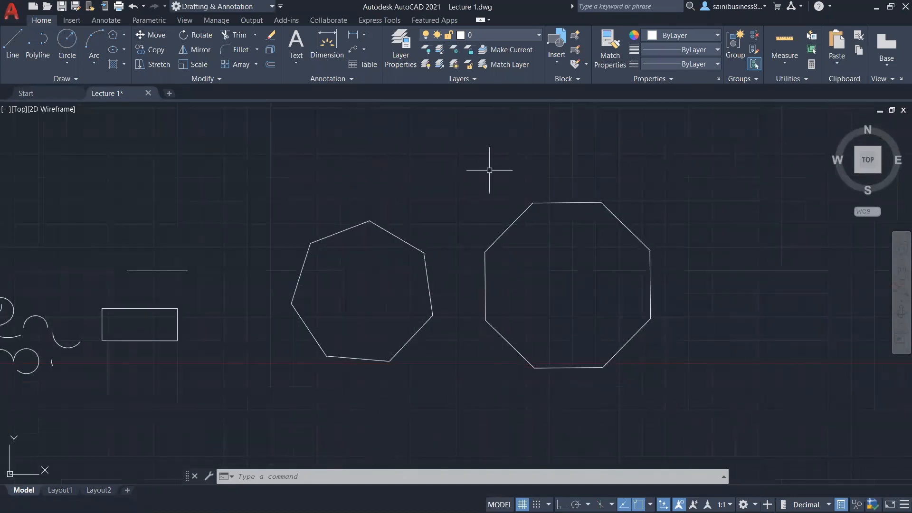
left_click(657, 184)
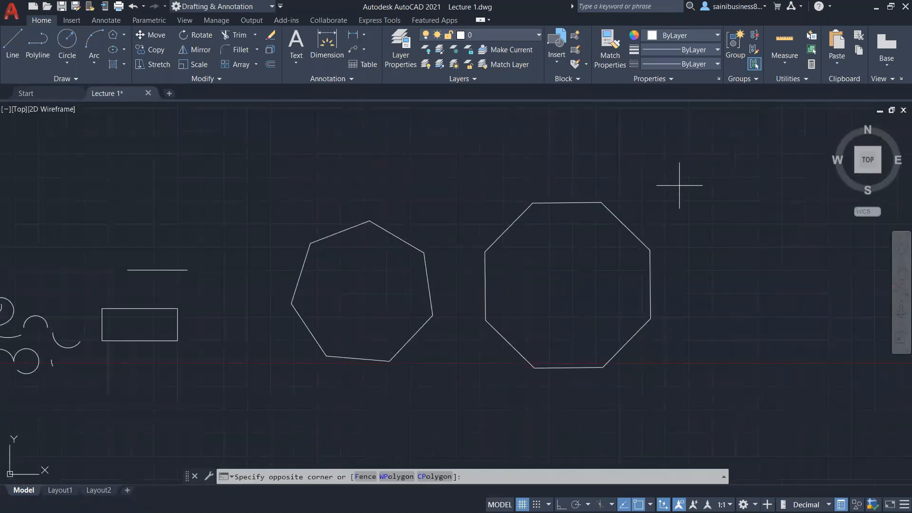
left_click(648, 293)
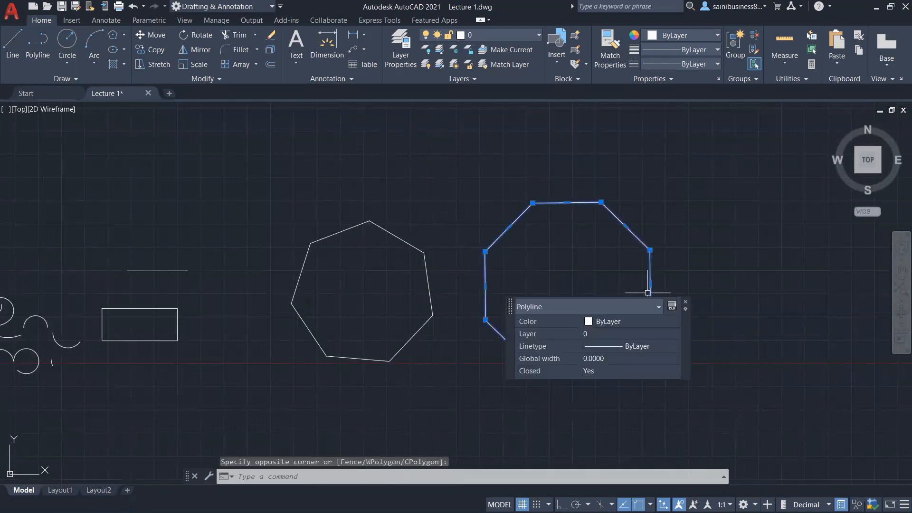
left_click(685, 303)
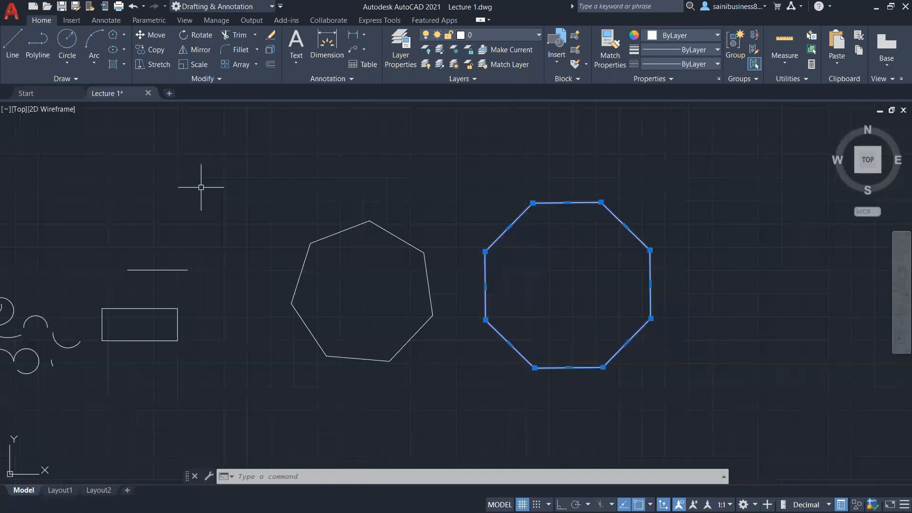
Step: Move the octagon from its centre onto the heptagon's geometric centre
type("m")
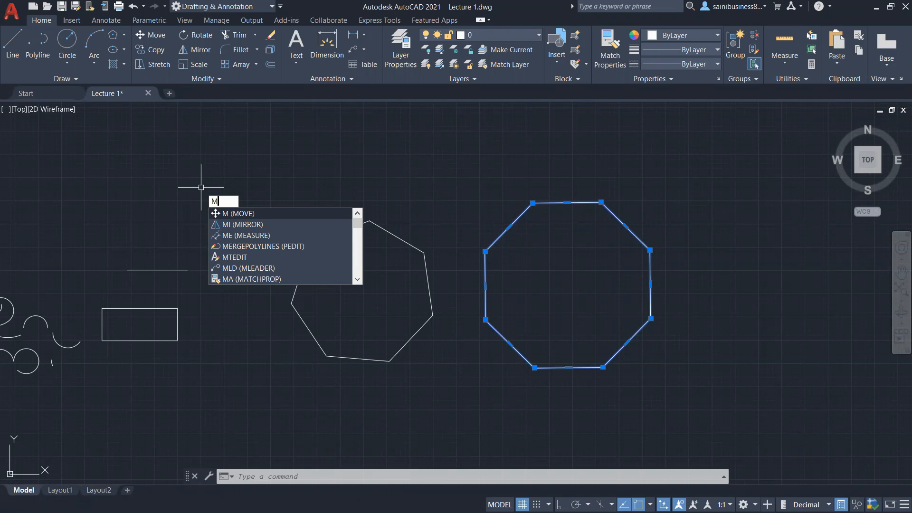
key("Return")
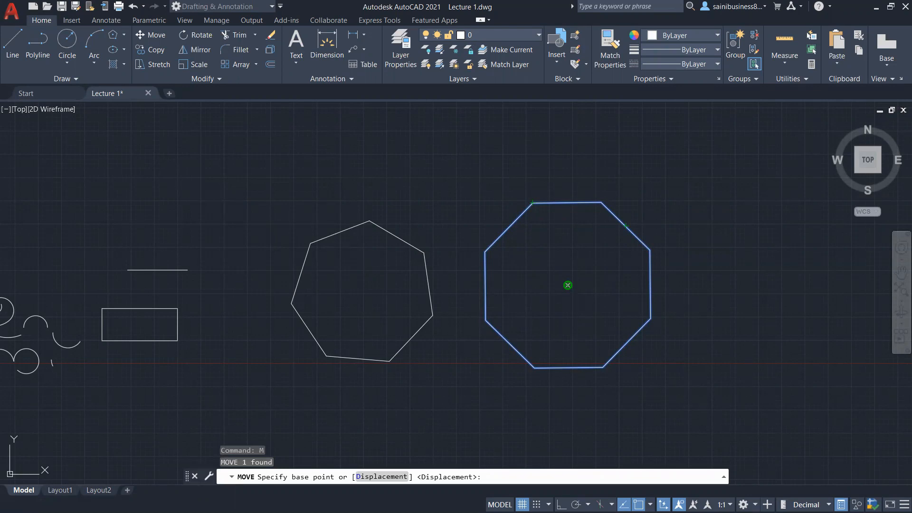
left_click(568, 285)
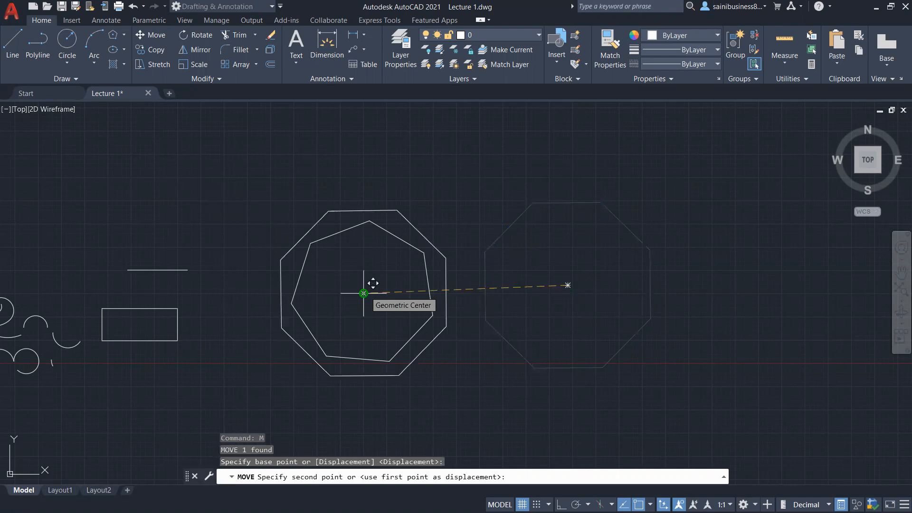
left_click(364, 293)
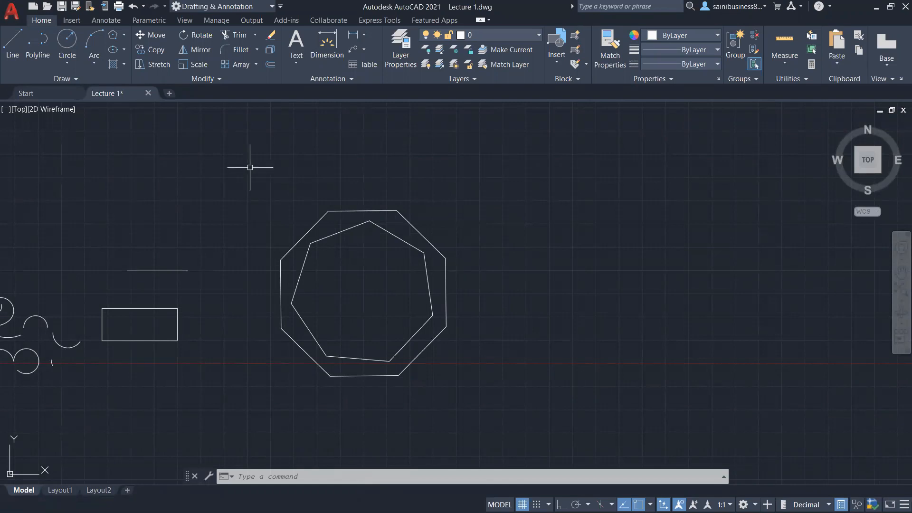
Step: Draw a centre ellipse on the polygons' centre with a horizontal half-axis of about 2339 and a short vertical half-axis
left_click(125, 51)
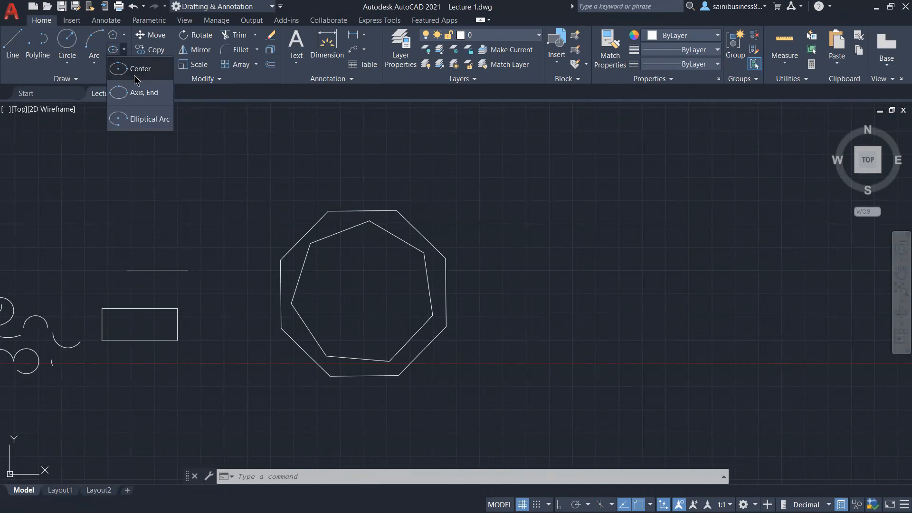
left_click(111, 49)
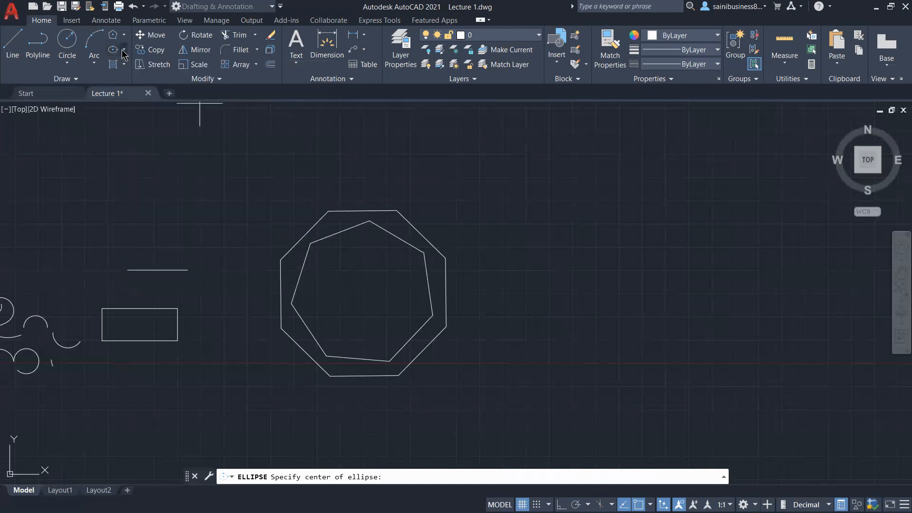
left_click(123, 50)
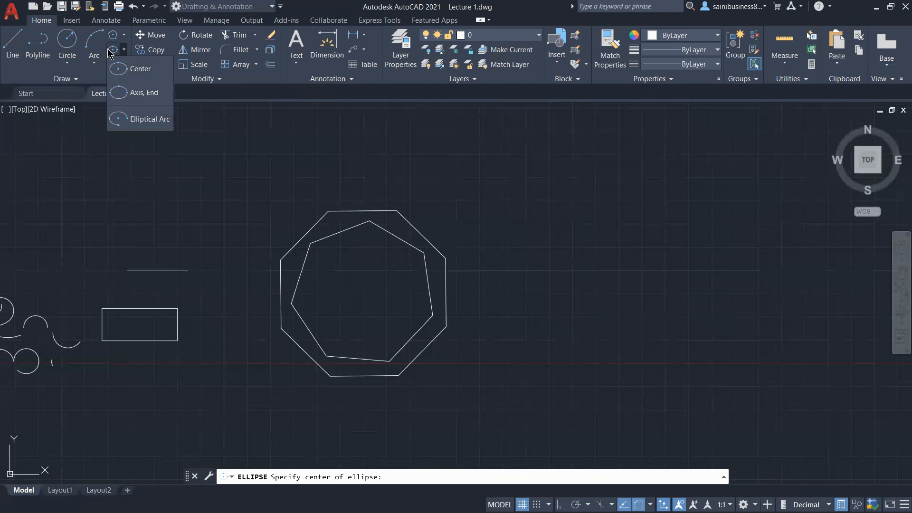
left_click(126, 68)
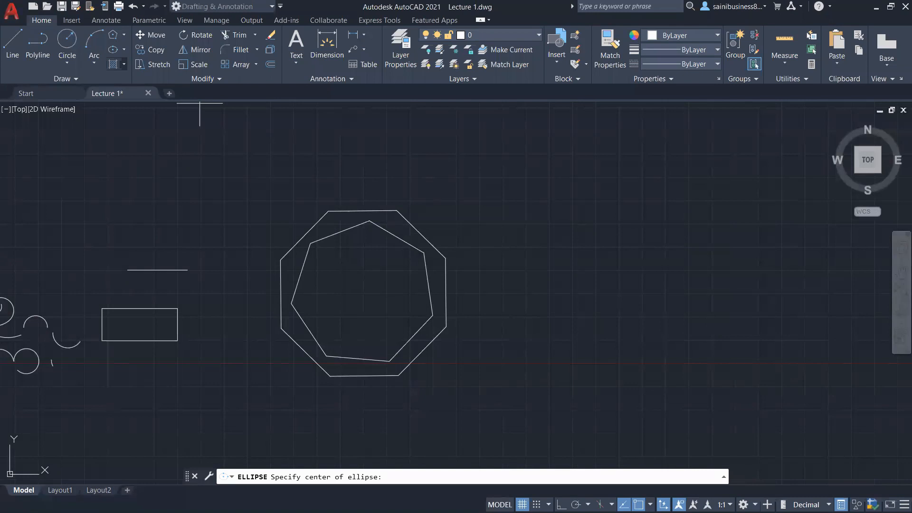
middle_click_drag(363, 294, 319, 300)
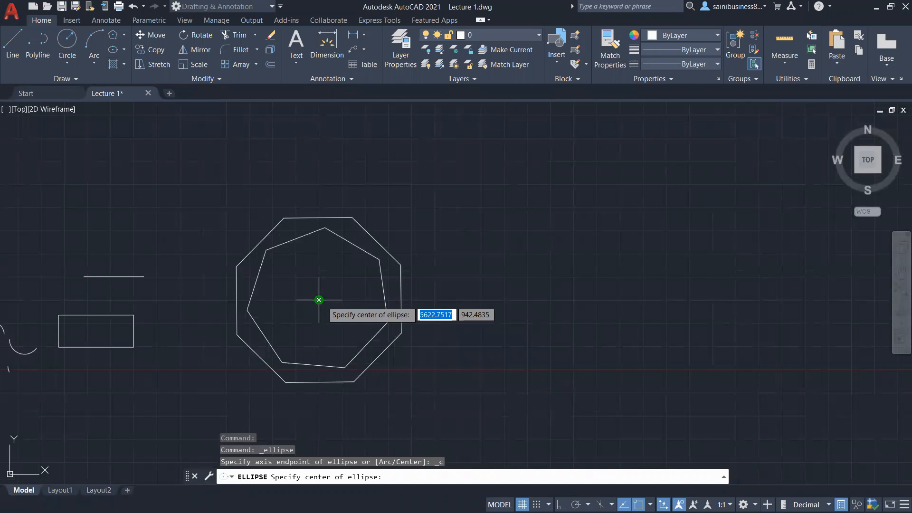
left_click(319, 300)
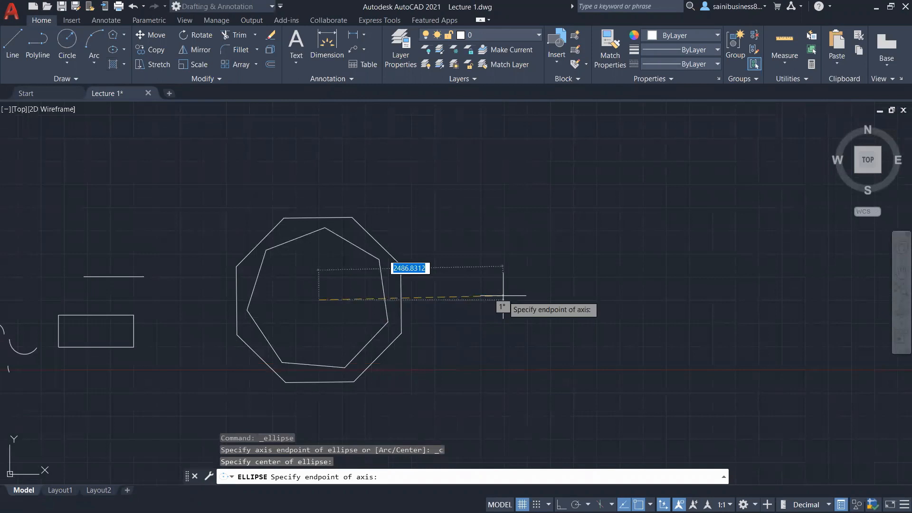
key("F8")
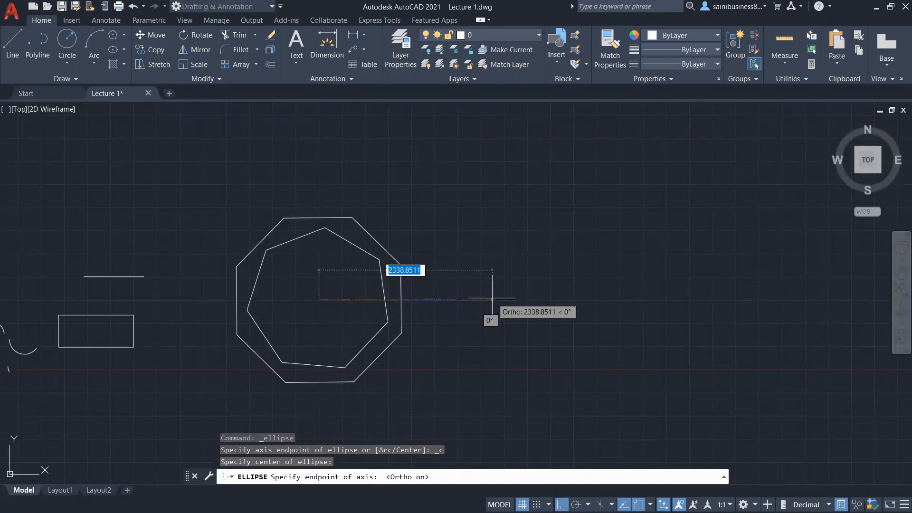
left_click(493, 298)
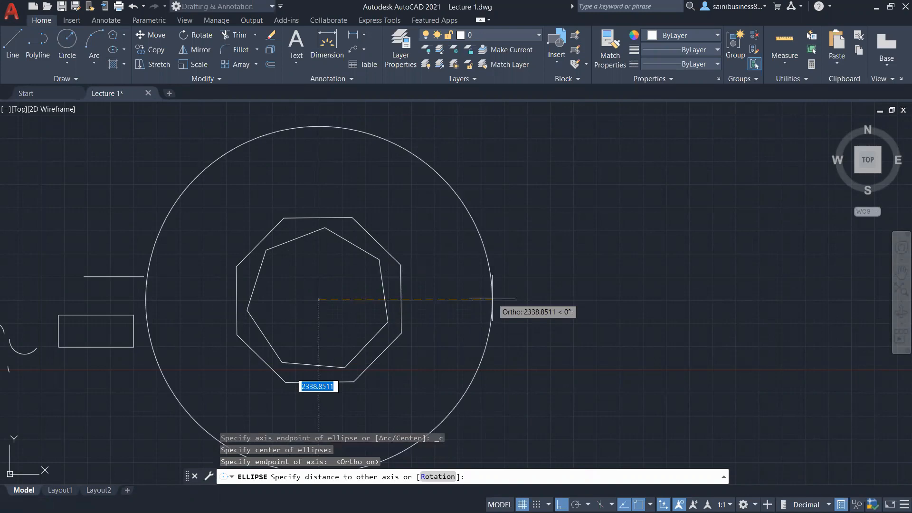
middle_click_drag(492, 298, 510, 243)
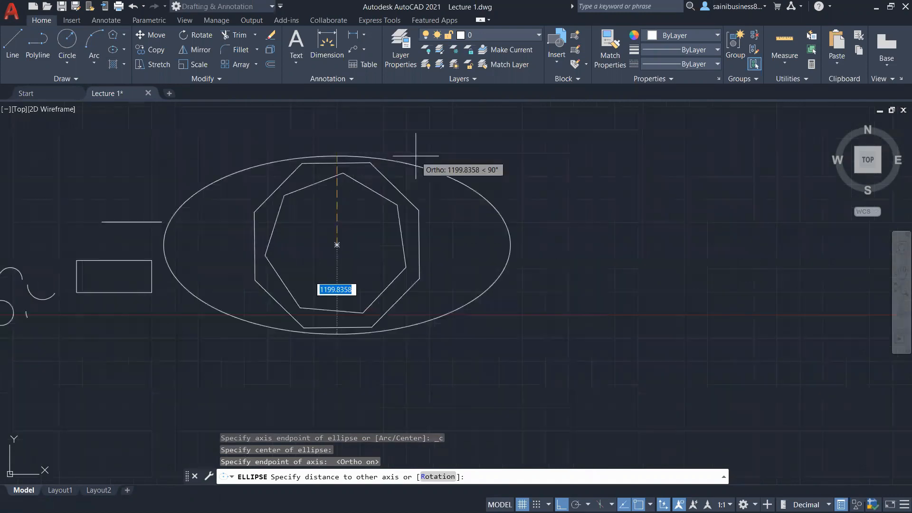
scroll(416, 156, "down", 1)
scroll(416, 156, "up", 1)
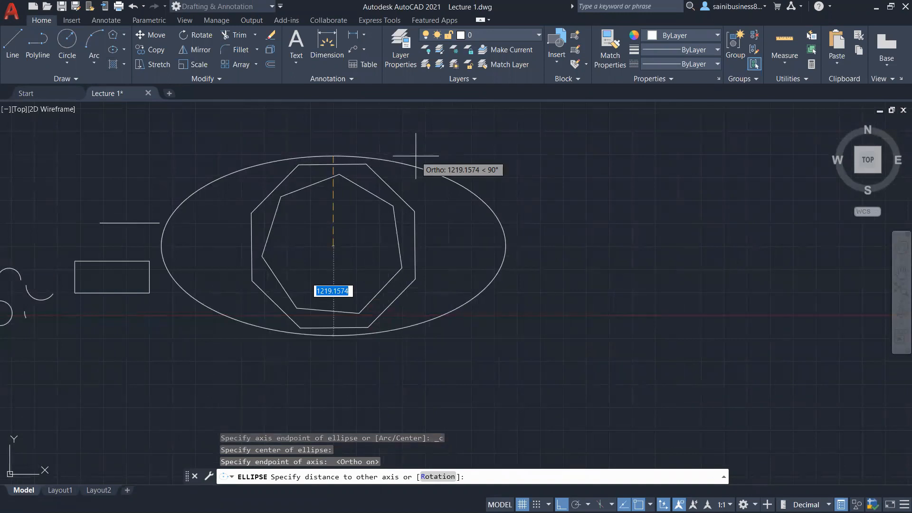
left_click(365, 216)
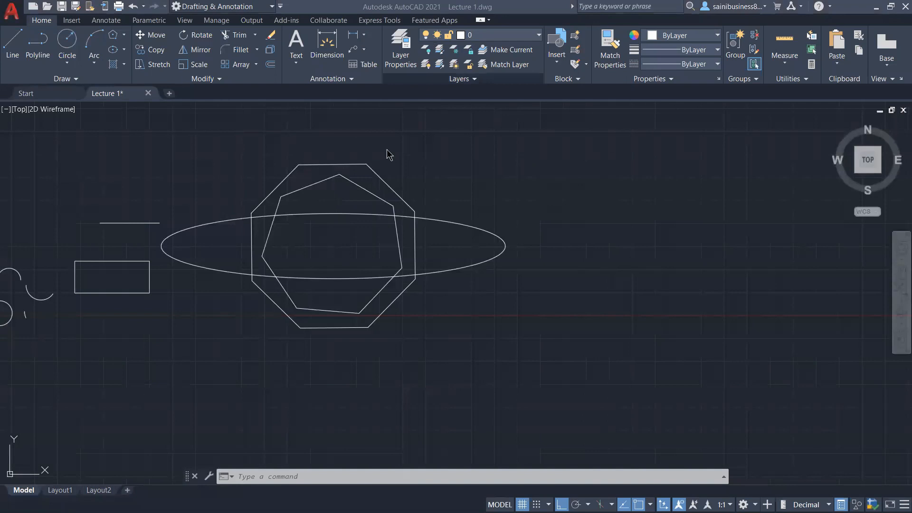
Step: Draw an axis-end ellipse using the octagon's top edge as one axis, with a long vertical other half-axis
left_click(123, 49)
left_click(143, 92)
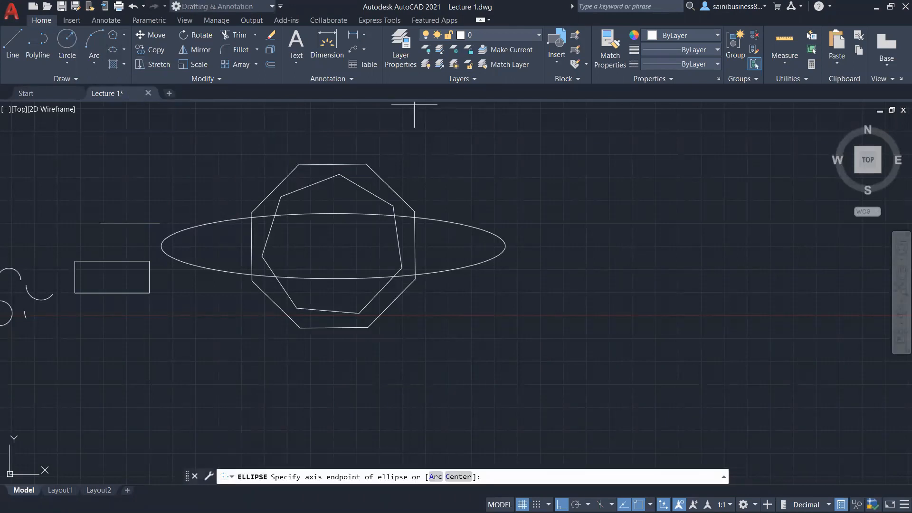
middle_click_drag(423, 178, 481, 197)
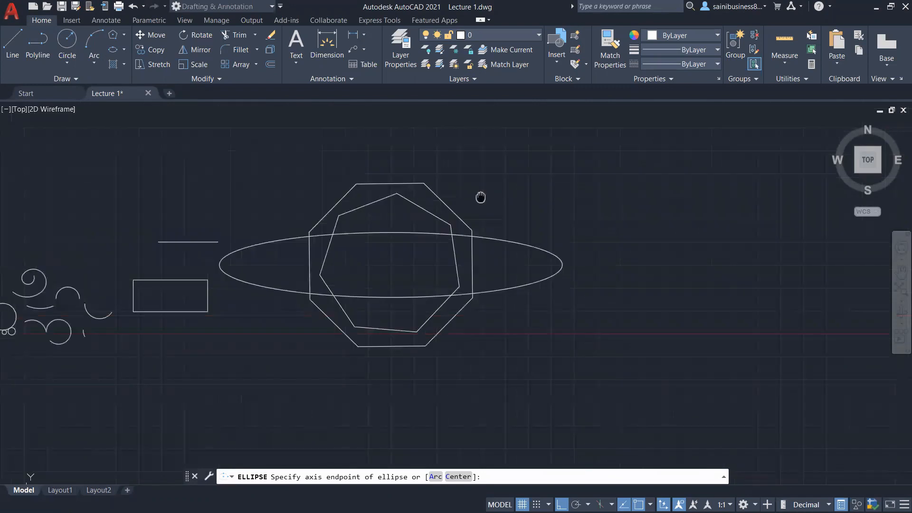
left_click(357, 184)
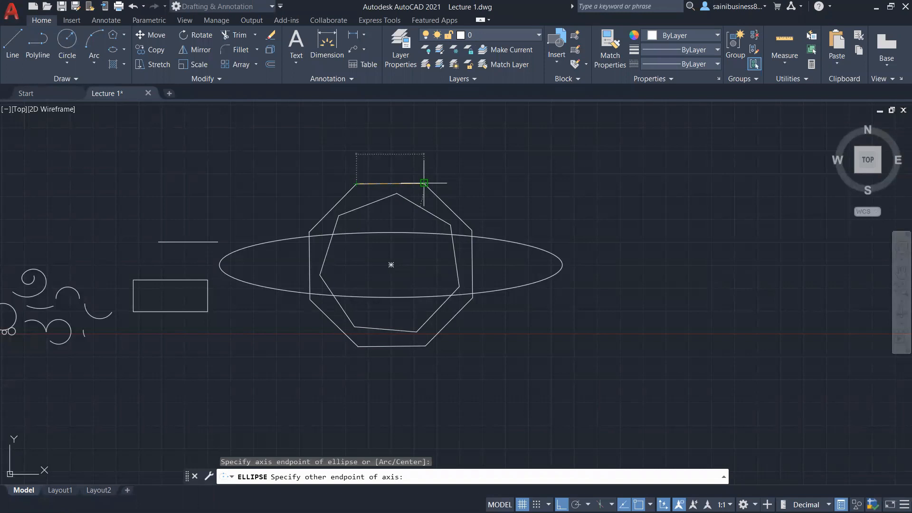
left_click(424, 183)
middle_click_drag(424, 182, 428, 274)
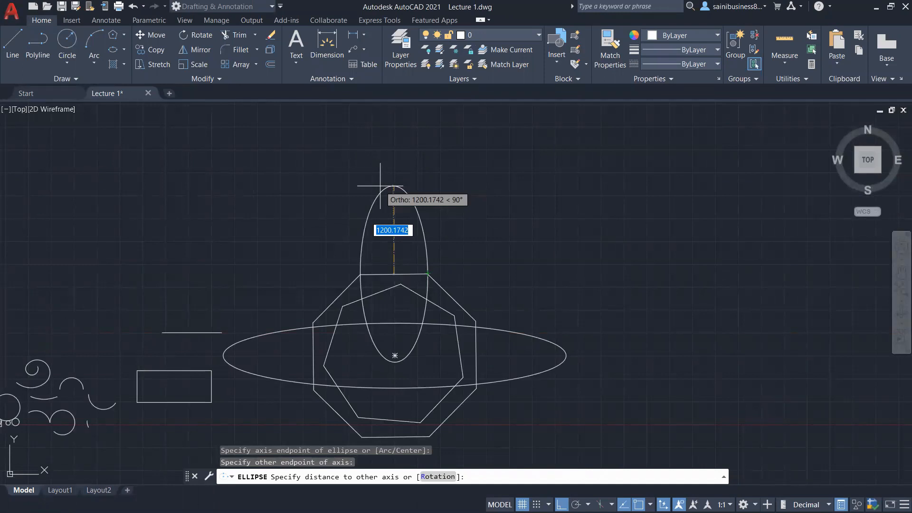
key("F8")
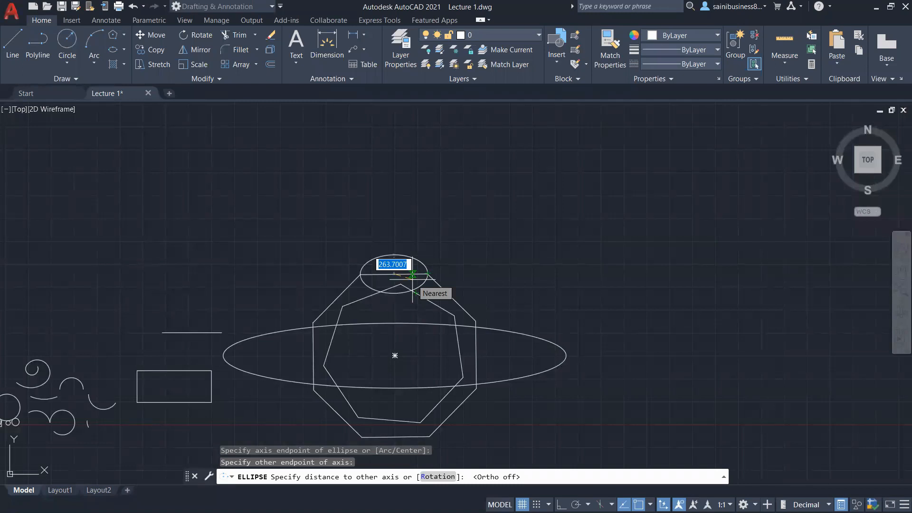
left_click(413, 275)
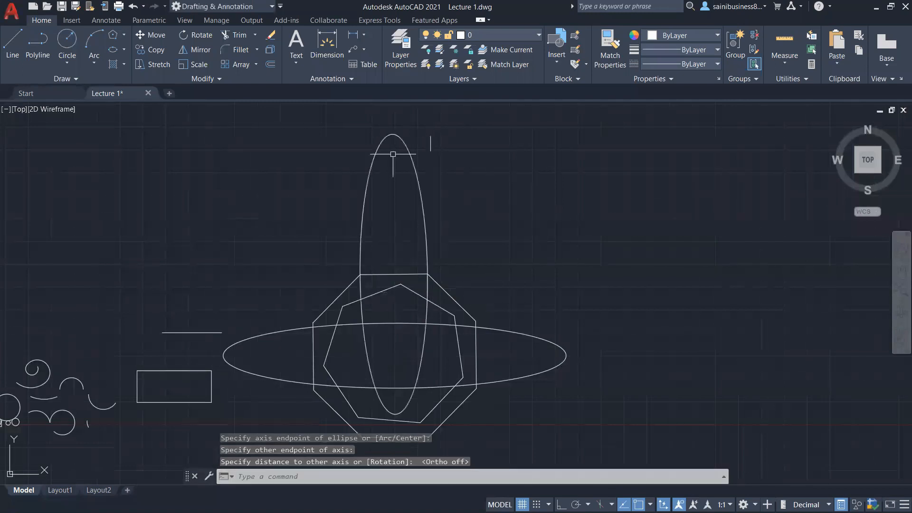
Step: Draw an elliptical arc, open on its right side, to the right of the polygons
left_click(123, 49)
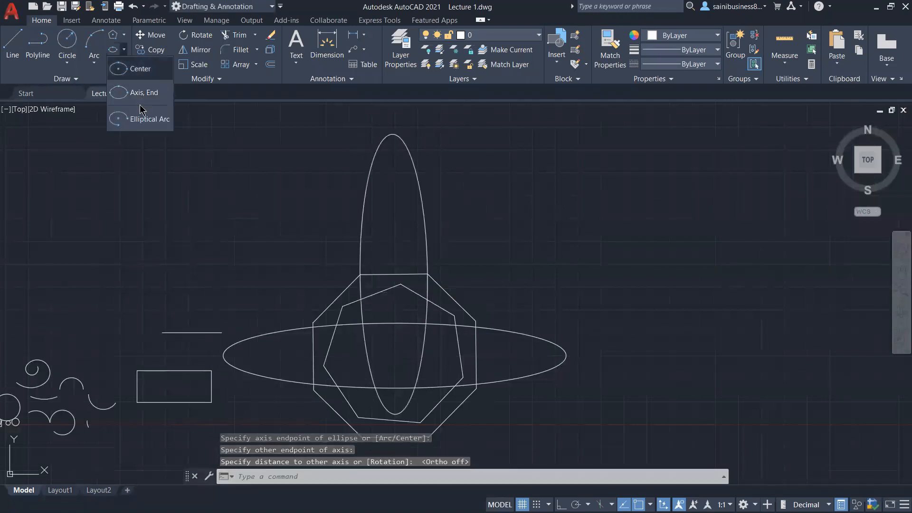
left_click(143, 119)
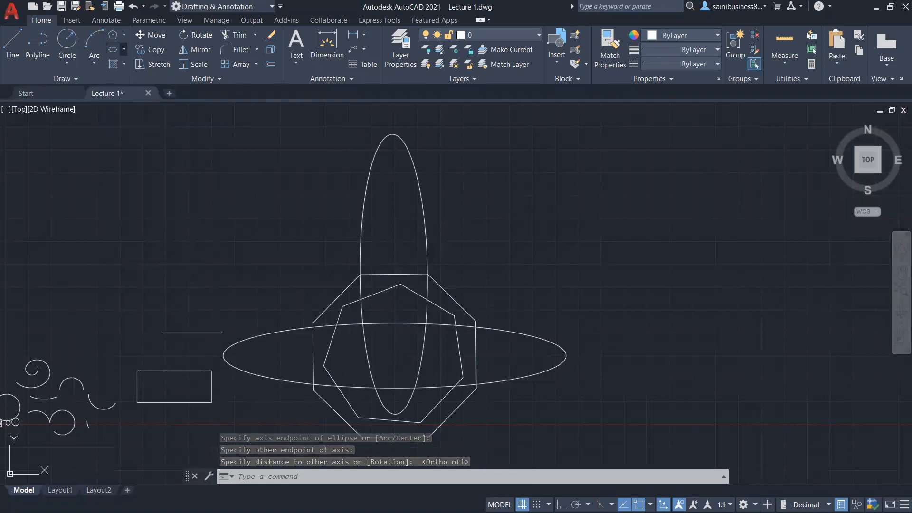
middle_click_drag(550, 223, 414, 258)
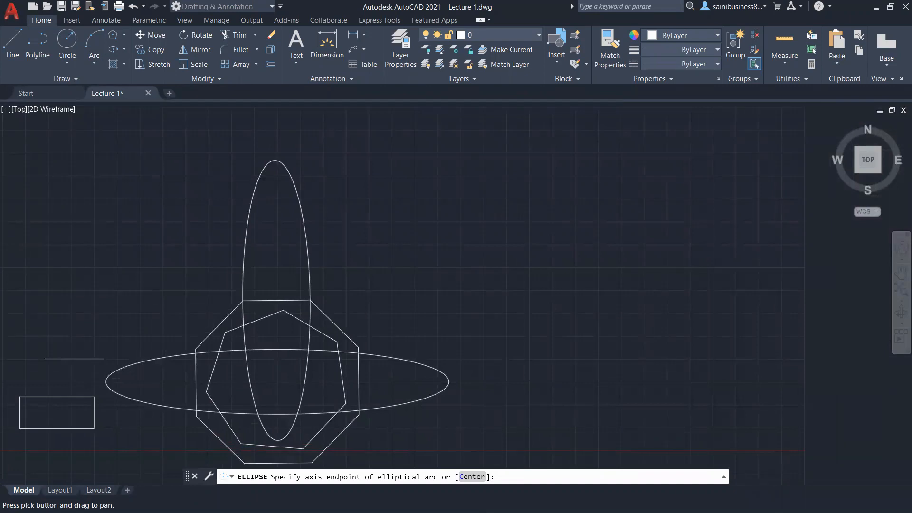
left_click(475, 217)
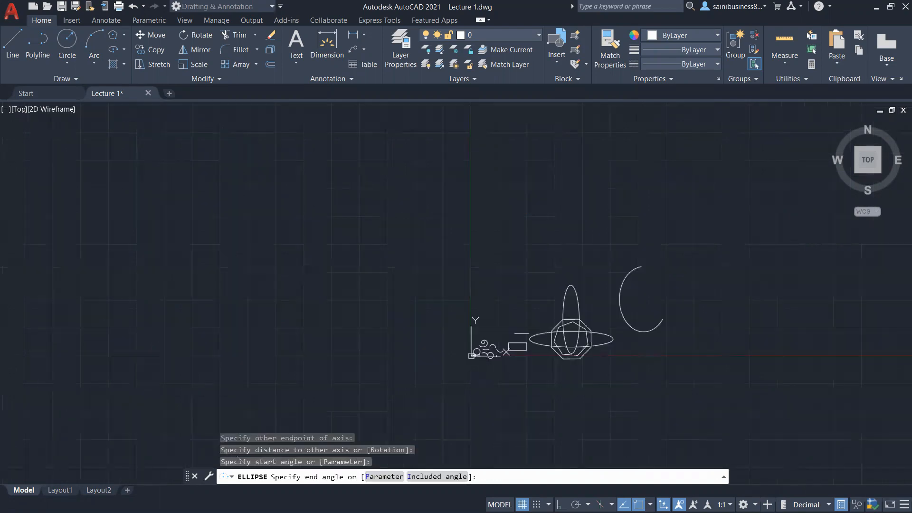
middle_click_drag(506, 286, 392, 254)
scroll(632, 328, "up", 2)
left_click(124, 50)
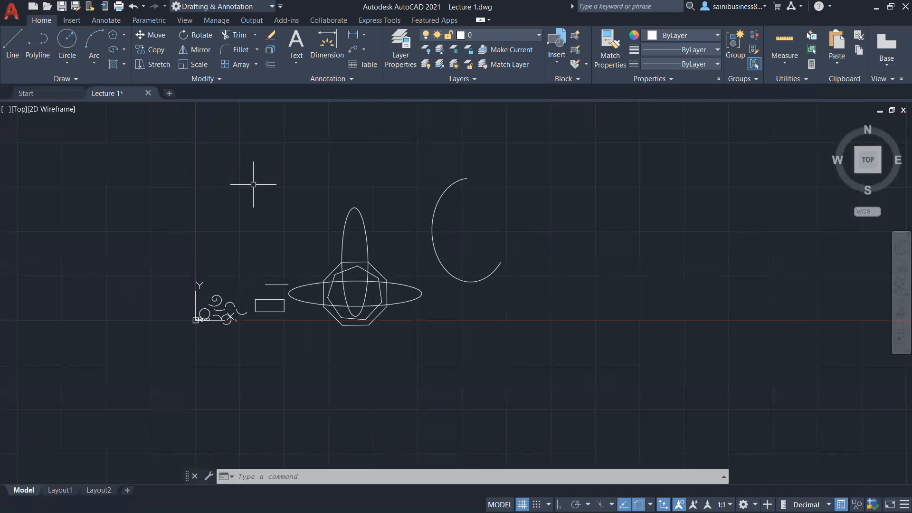
scroll(500, 228, "up", 2)
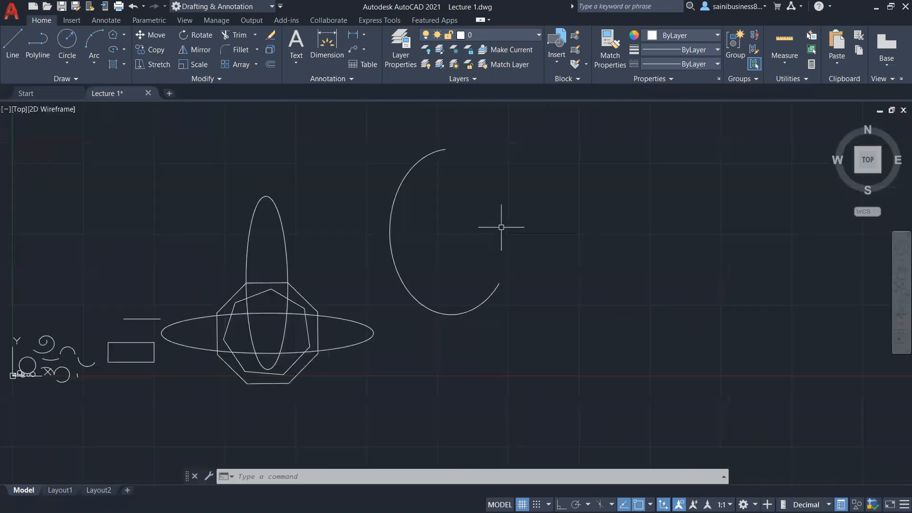
middle_click_drag(483, 236, 446, 279)
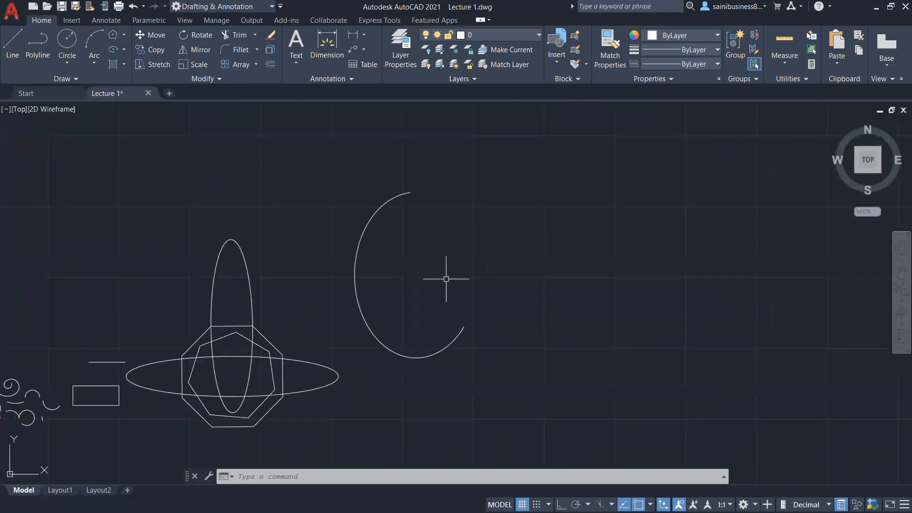
left_click(124, 67)
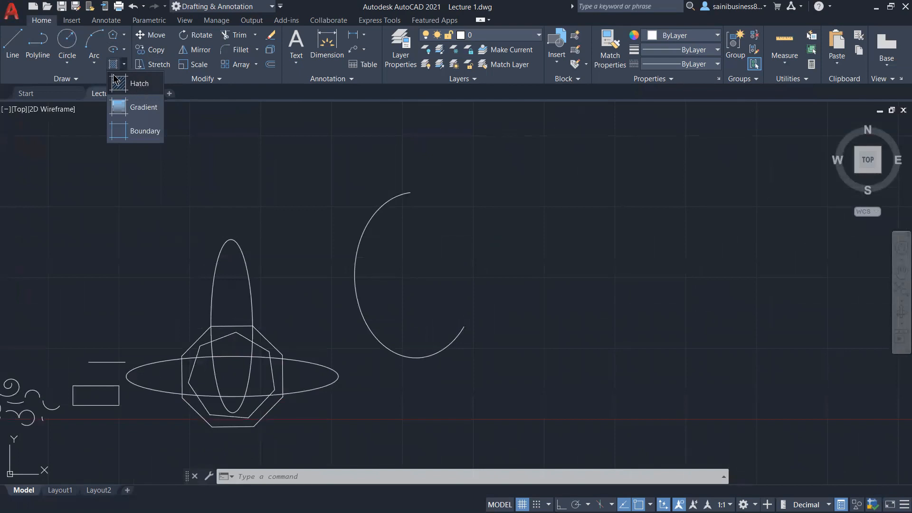
left_click(304, 194)
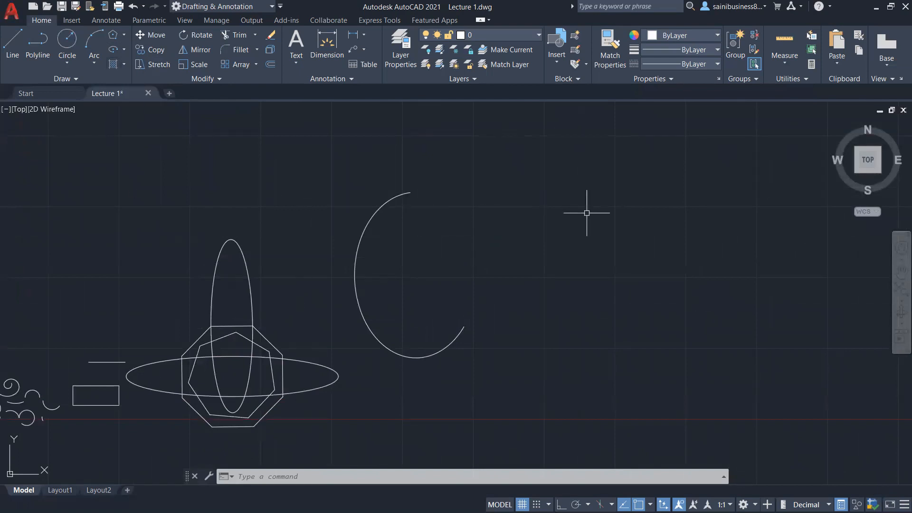
middle_click_drag(411, 247, 219, 269)
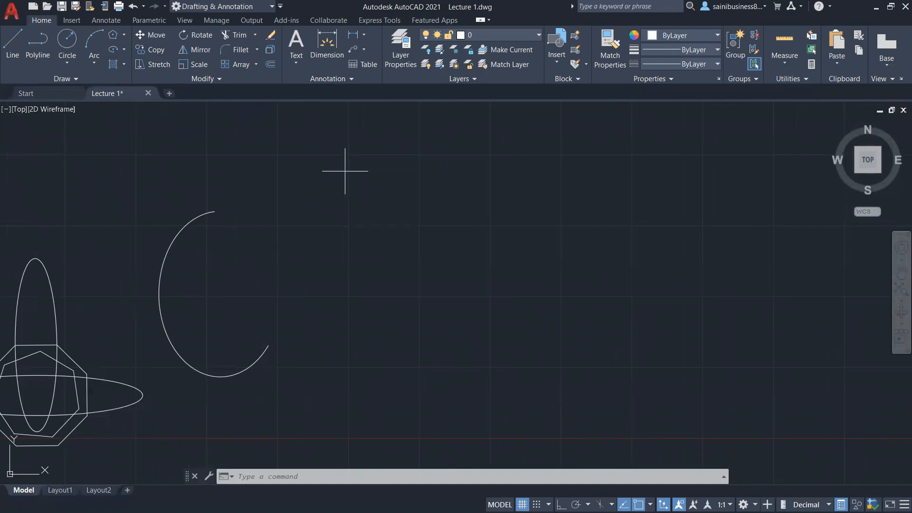
left_click(636, 142)
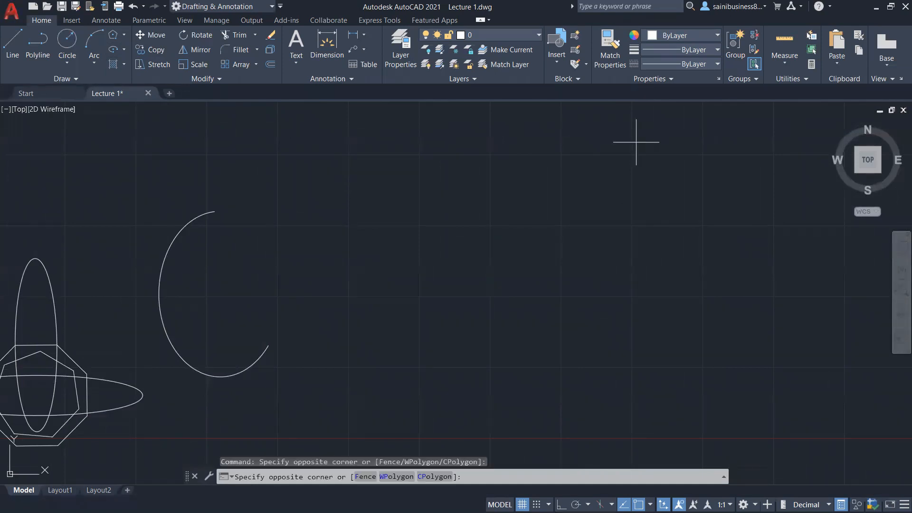
left_click(636, 142)
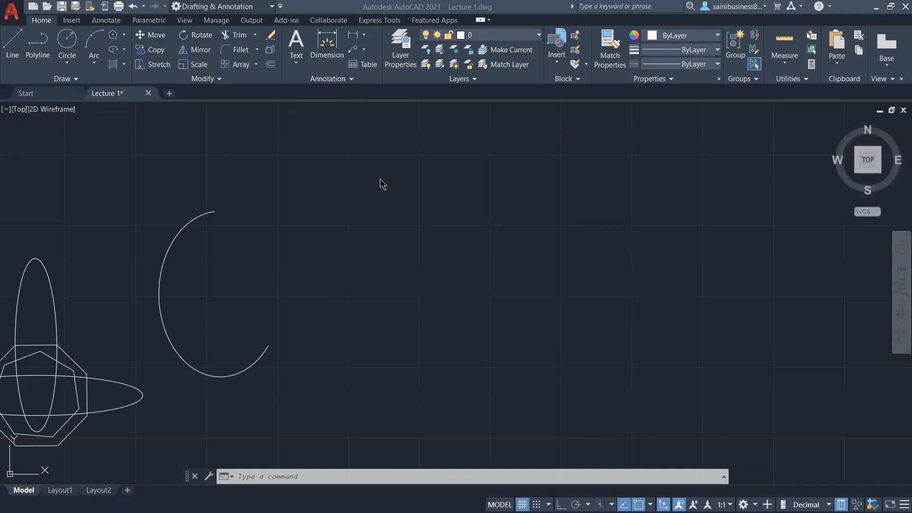
left_click(124, 67)
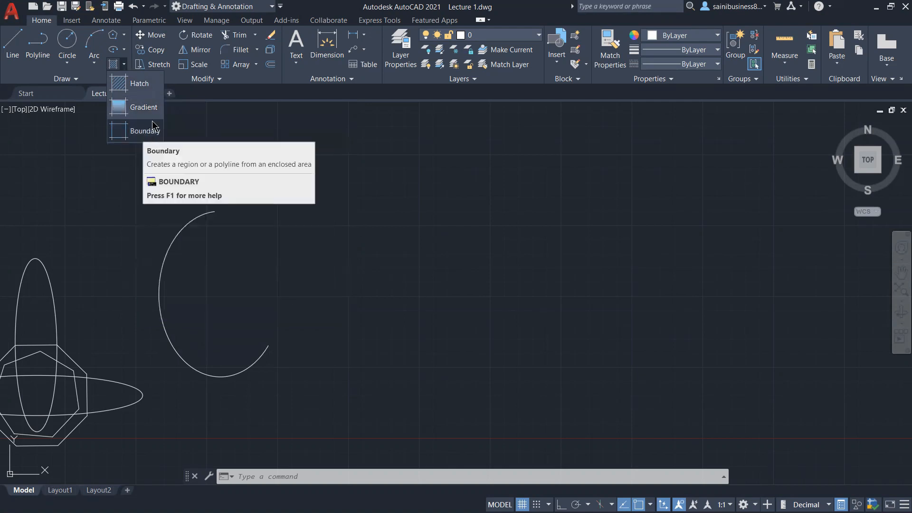
left_click(88, 134)
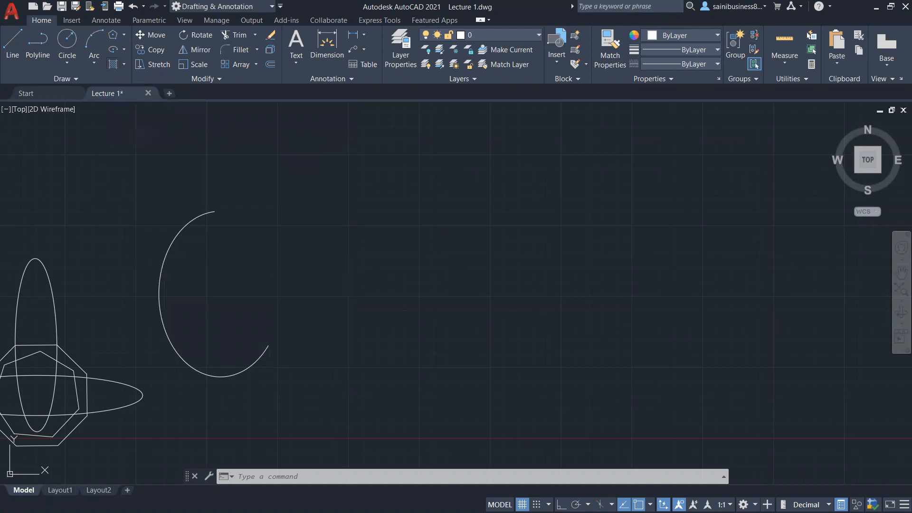
left_click(124, 65)
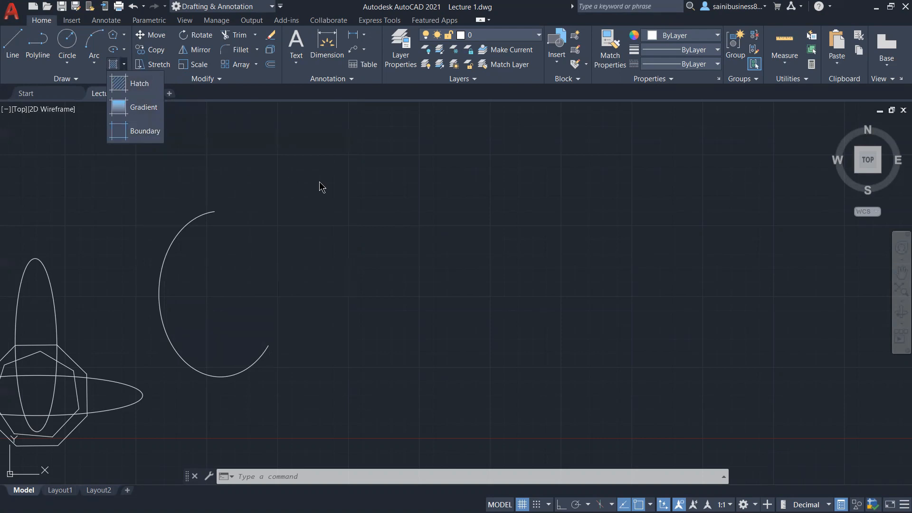
Step: Draw a circle to the upper right of the elliptical arc
left_click(68, 43)
left_click(68, 43)
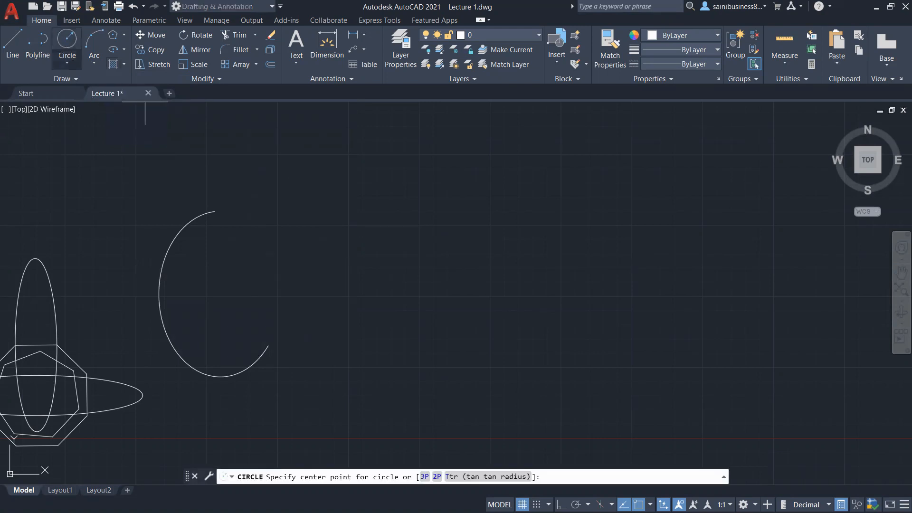
left_click(388, 198)
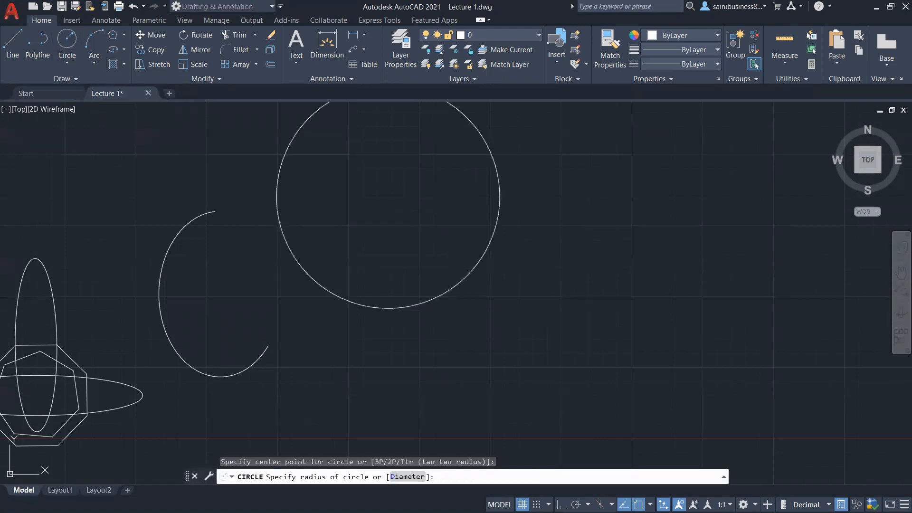
left_click(490, 150)
mouse_move(408, 179)
middle_mouse_down()
mouse_move(398, 230)
mouse_move(386, 235)
middle_mouse_up()
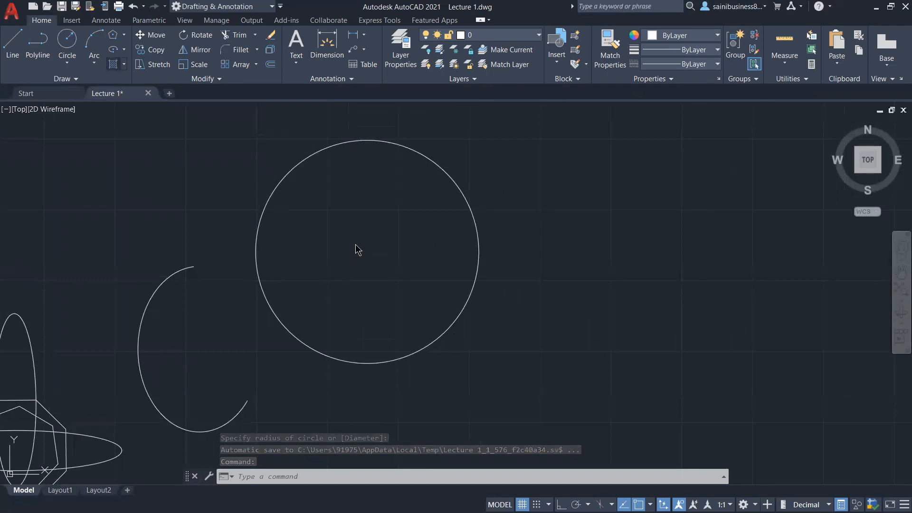
Step: Start a hatch, browse the pattern gallery, and fill the upper-right circle with a brick pattern
left_click(113, 64)
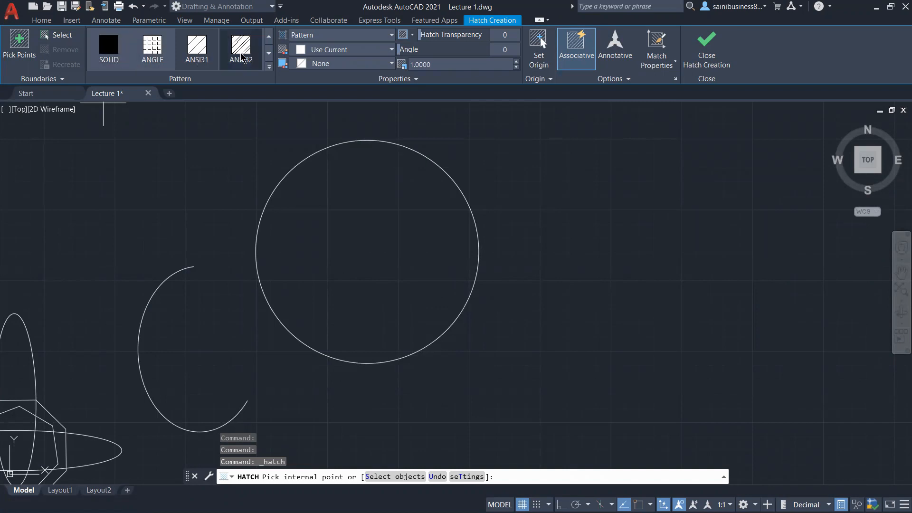
left_click(269, 70)
scroll(183, 101, "down", 5)
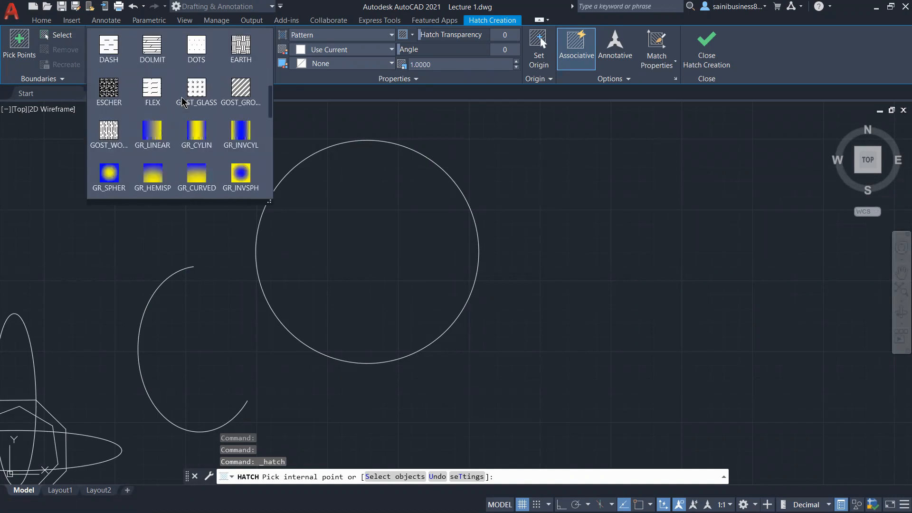
scroll(183, 102, "down", 8)
scroll(183, 101, "up", 6)
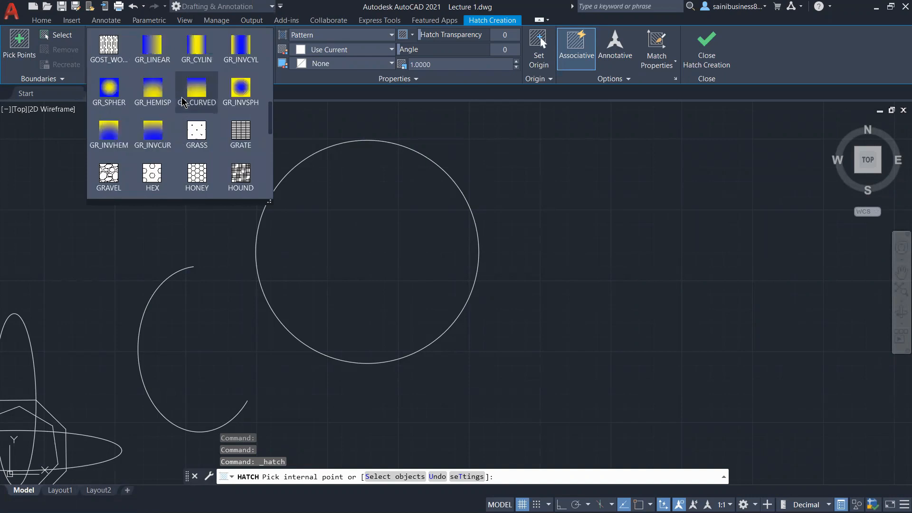
scroll(183, 101, "up", 7)
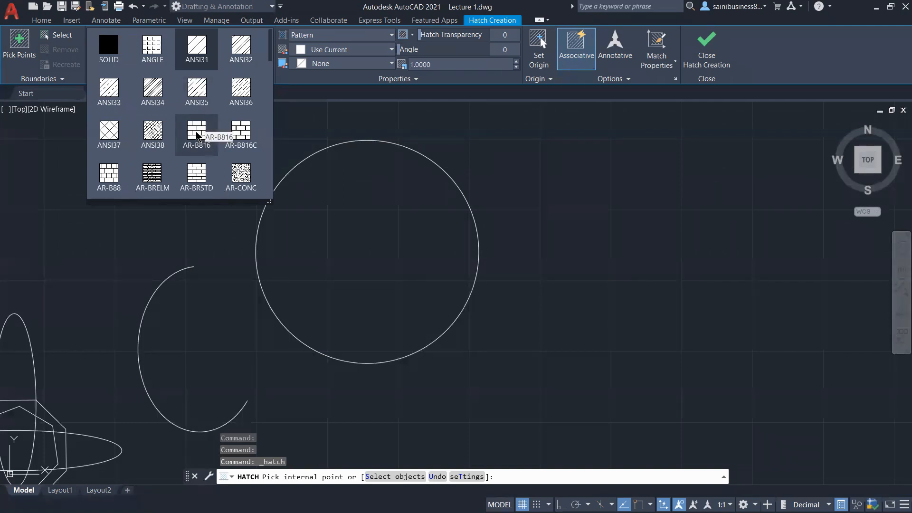
scroll(200, 132, "down", 1)
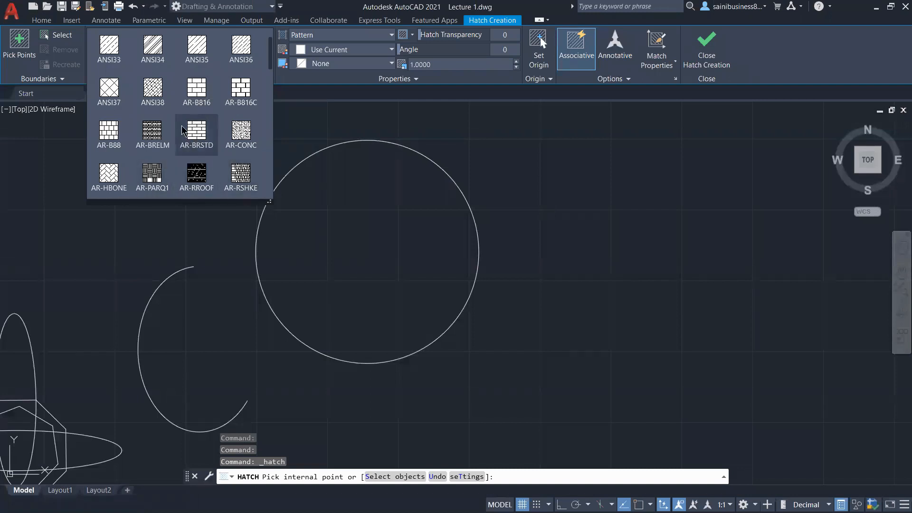
scroll(201, 111, "down", 6)
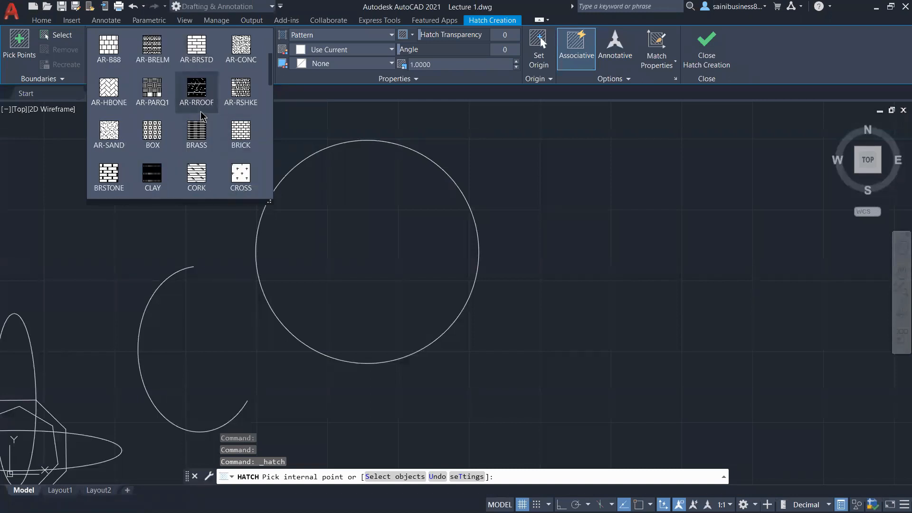
scroll(200, 111, "down", 4)
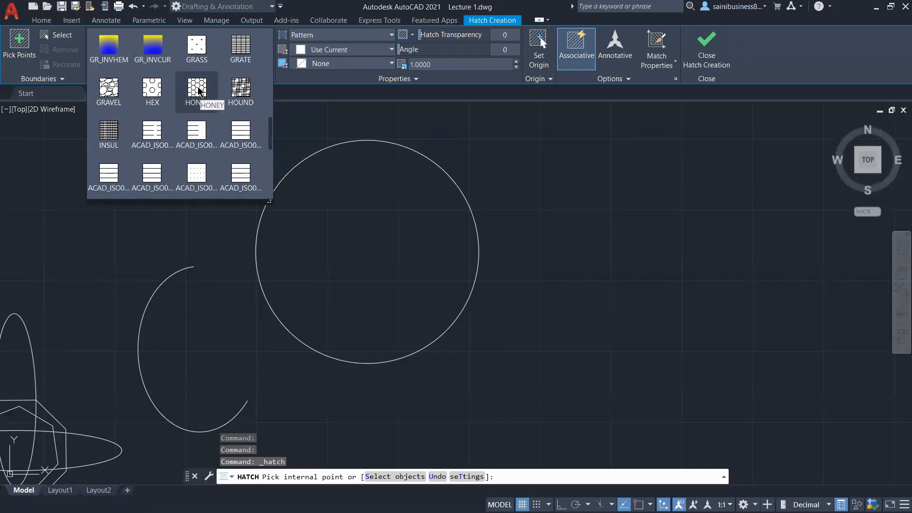
scroll(199, 93, "up", 2)
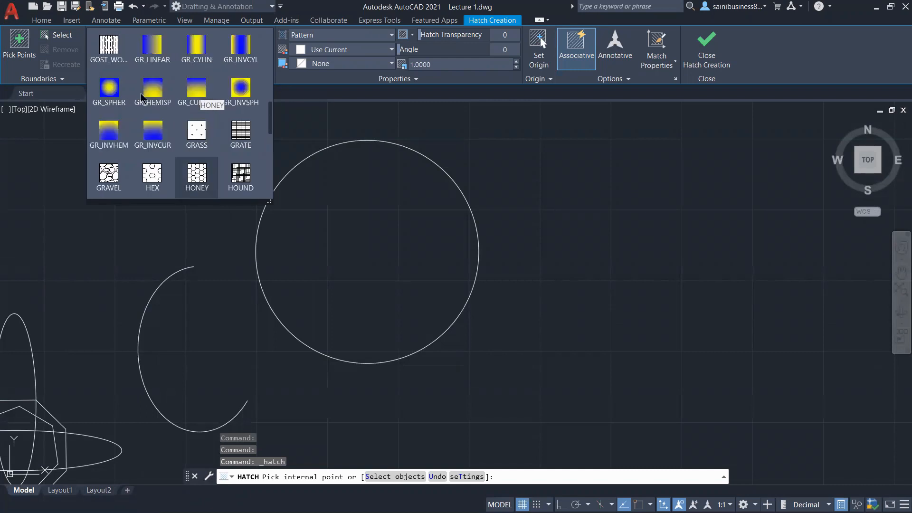
scroll(147, 95, "up", 9)
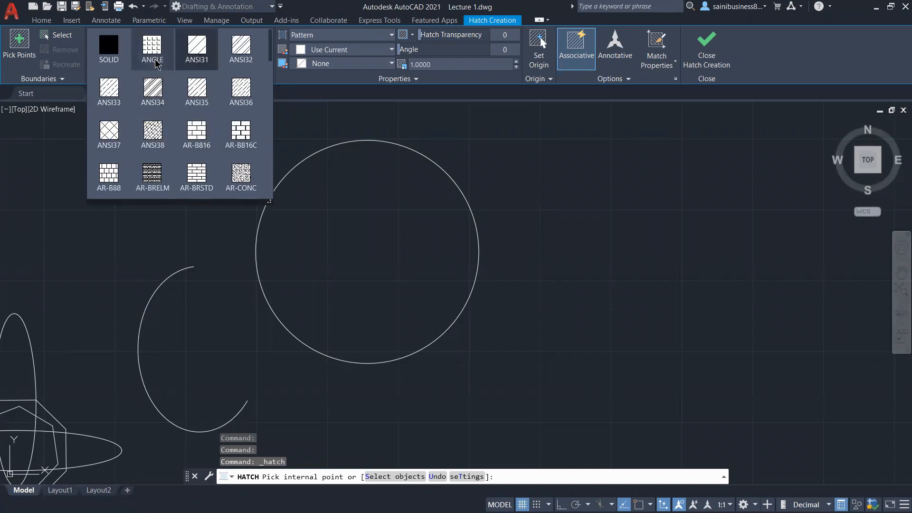
scroll(190, 107, "down", 5)
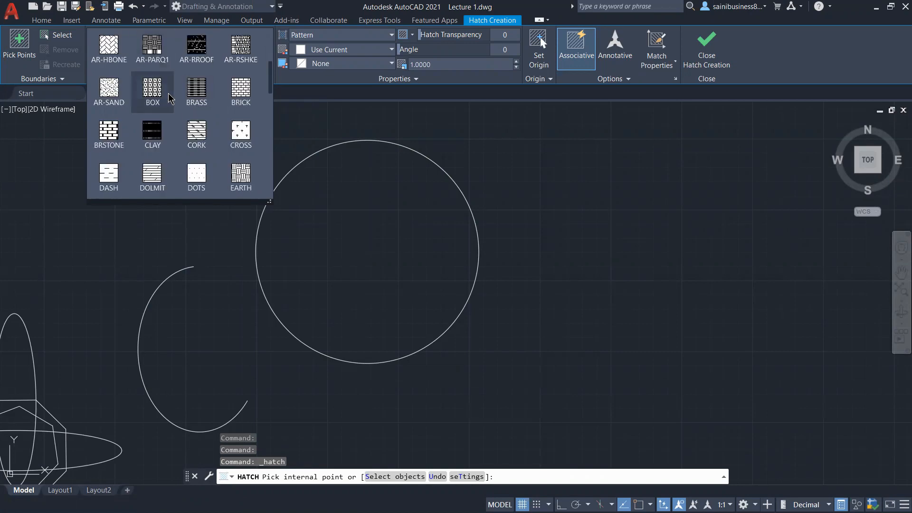
scroll(190, 107, "down", 2)
scroll(218, 126, "down", 1)
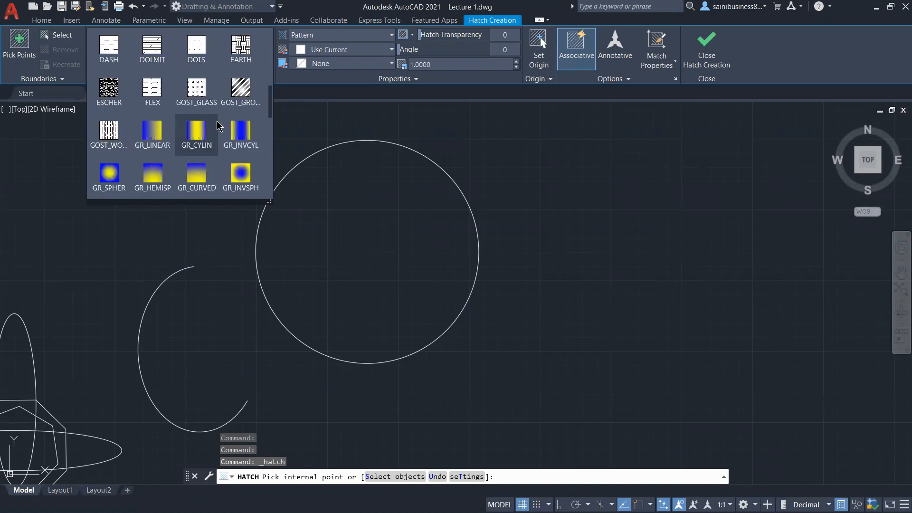
scroll(218, 126, "up", 5)
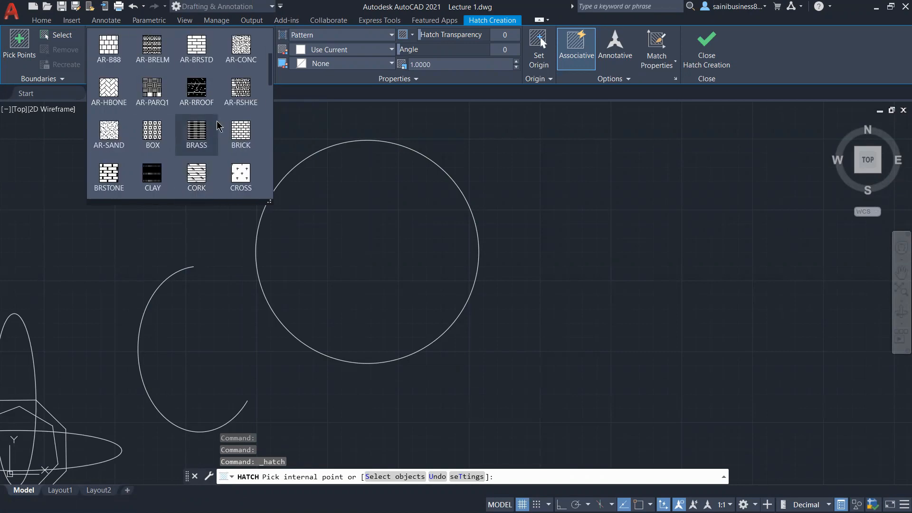
scroll(218, 126, "up", 1)
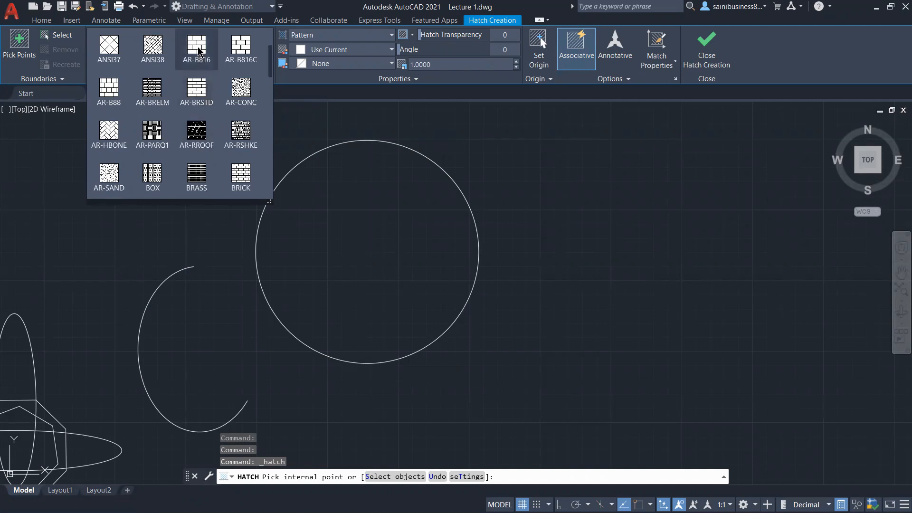
left_click(198, 48)
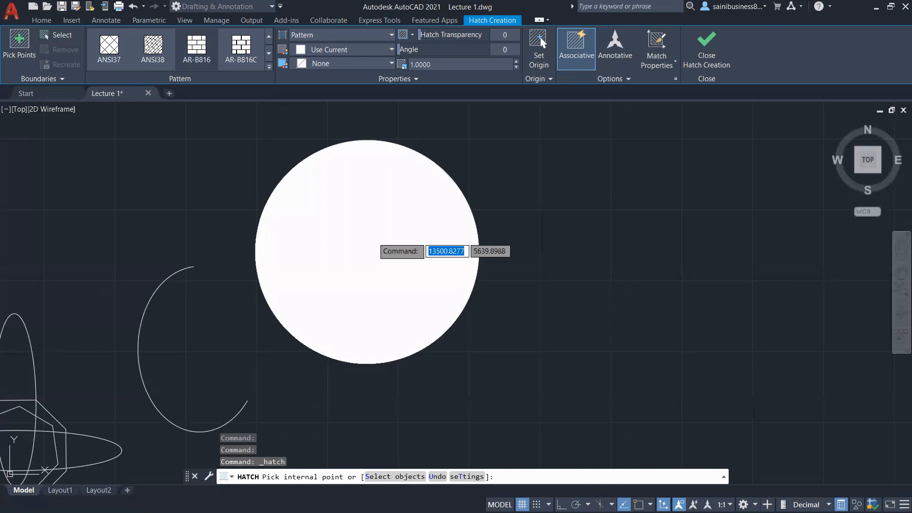
left_click(372, 244)
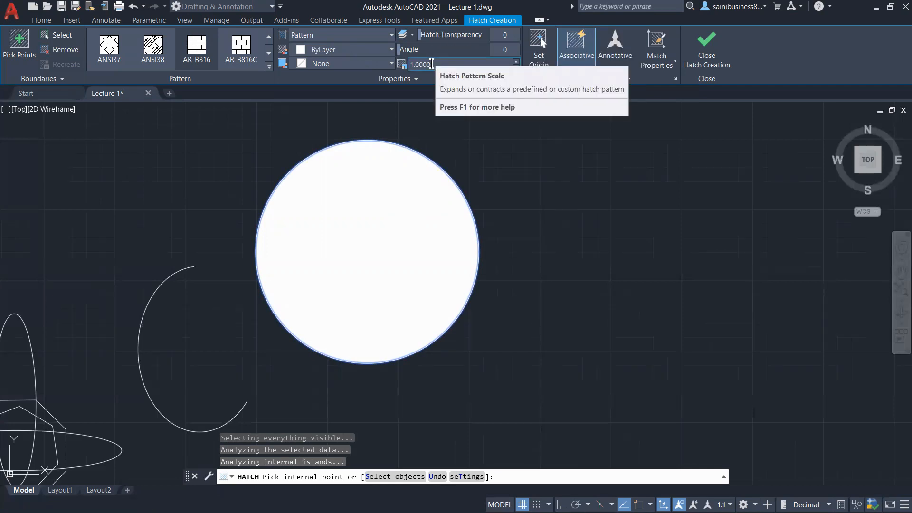
Step: Increase the hatch pattern scale step by step to 28
left_click(517, 61)
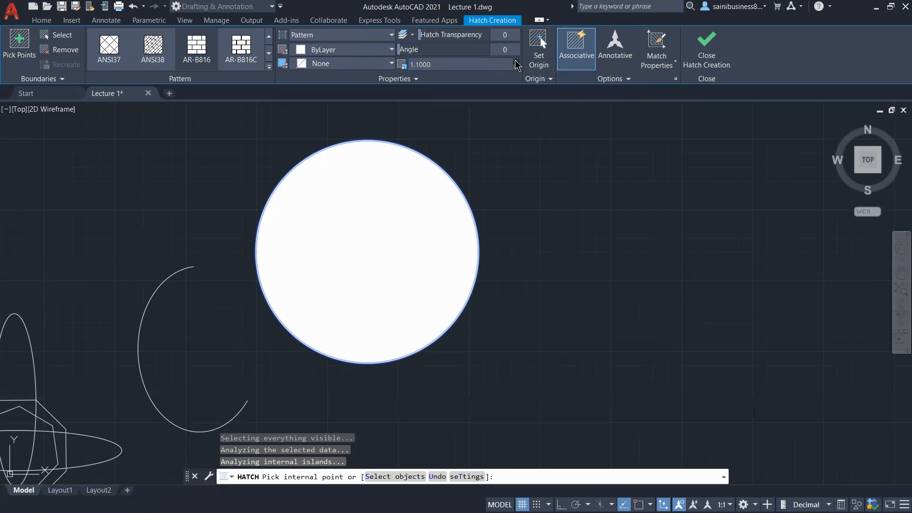
left_click(518, 61)
left_click(517, 61)
left_click(517, 62)
left_click(517, 62)
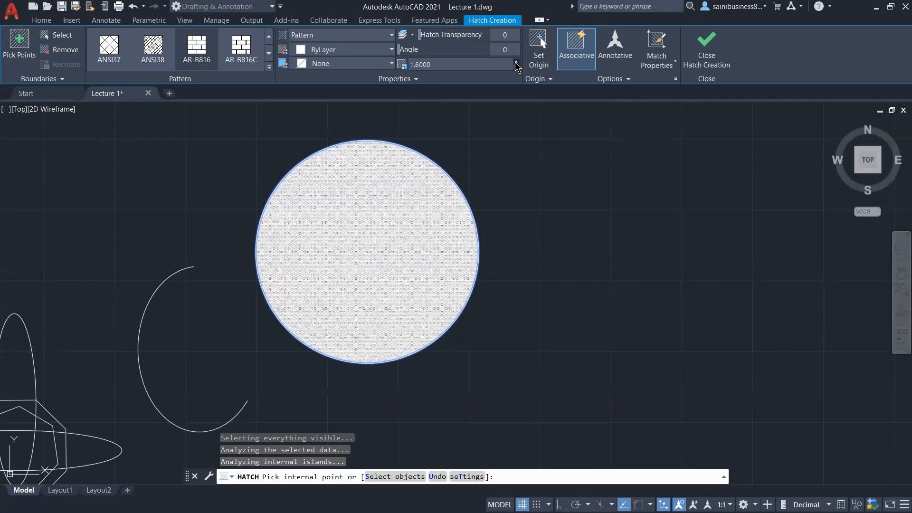
left_click(517, 63)
left_click(516, 63)
left_click(516, 62)
left_click(516, 62)
left_click(516, 62)
left_click(517, 62)
left_click(517, 62)
left_click(517, 63)
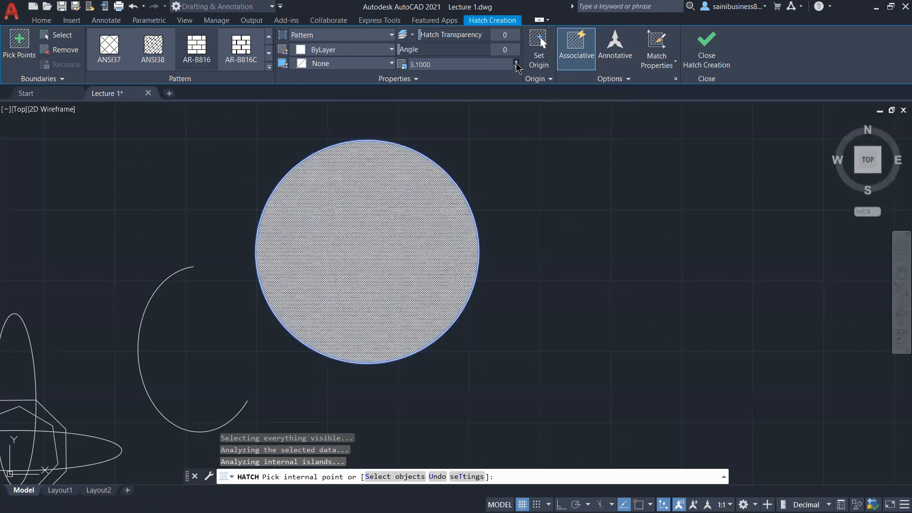
left_click(517, 62)
left_click(516, 62)
left_click(516, 62)
left_click(517, 62)
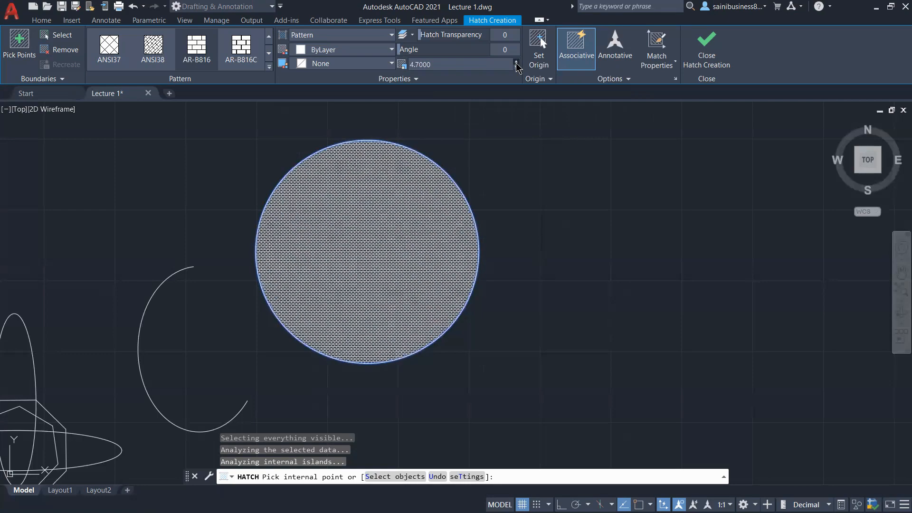
left_click(517, 62)
left_click(516, 62)
left_click(517, 62)
left_click(517, 62)
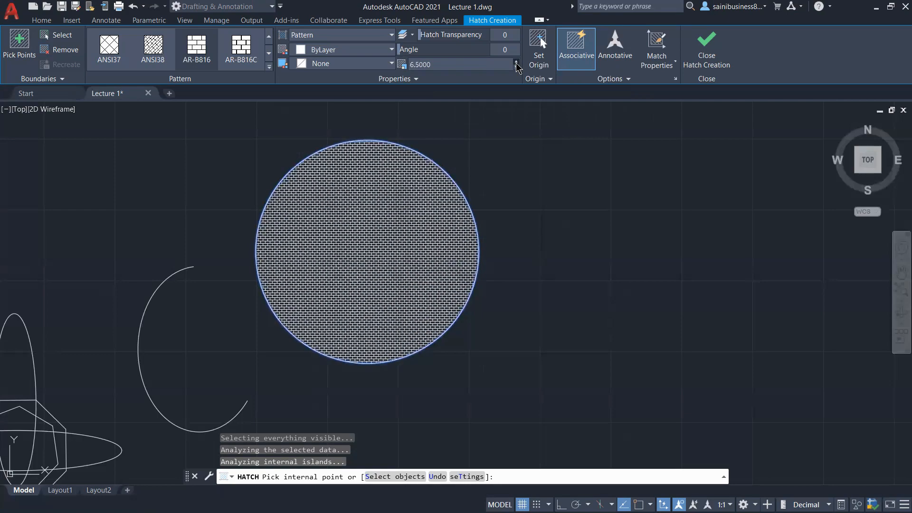
left_click(517, 62)
left_click(516, 63)
left_click(517, 63)
left_click(516, 62)
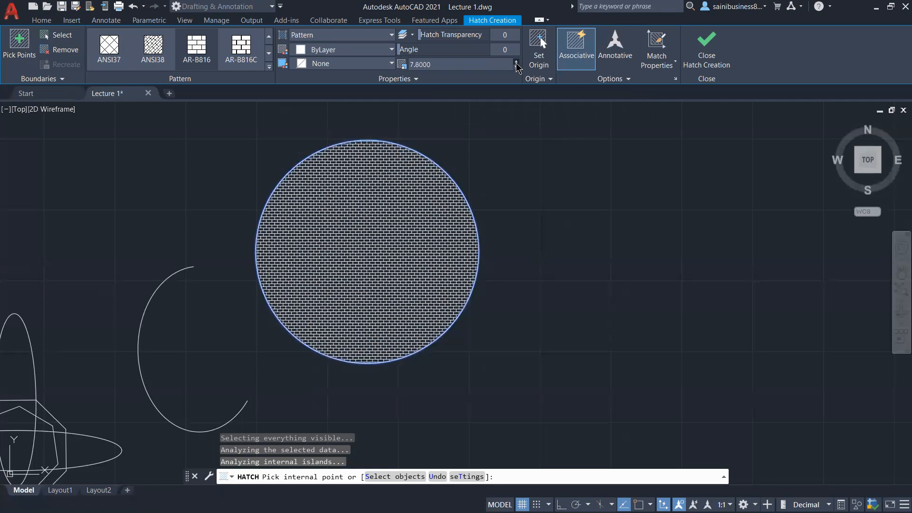
left_click(517, 63)
left_click(517, 63)
left_click(516, 62)
left_click(517, 62)
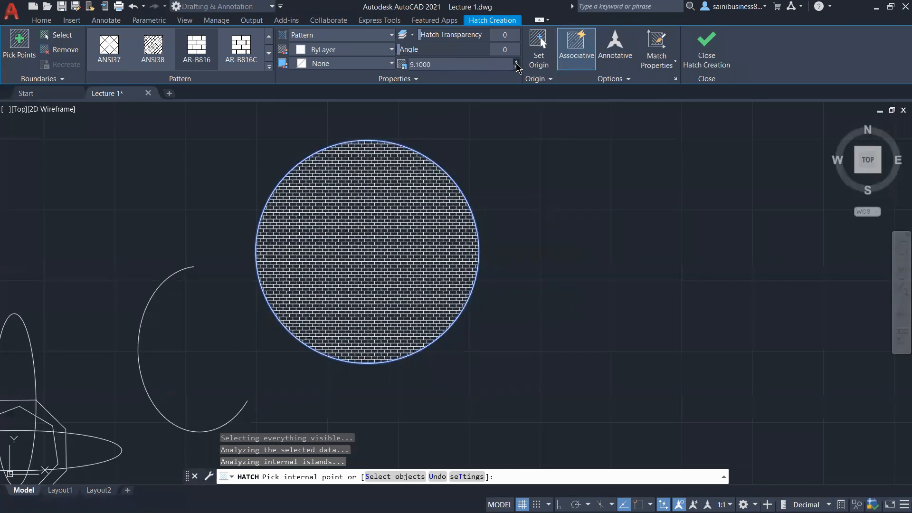
left_click(517, 63)
left_click(516, 62)
left_click(517, 63)
left_click(517, 62)
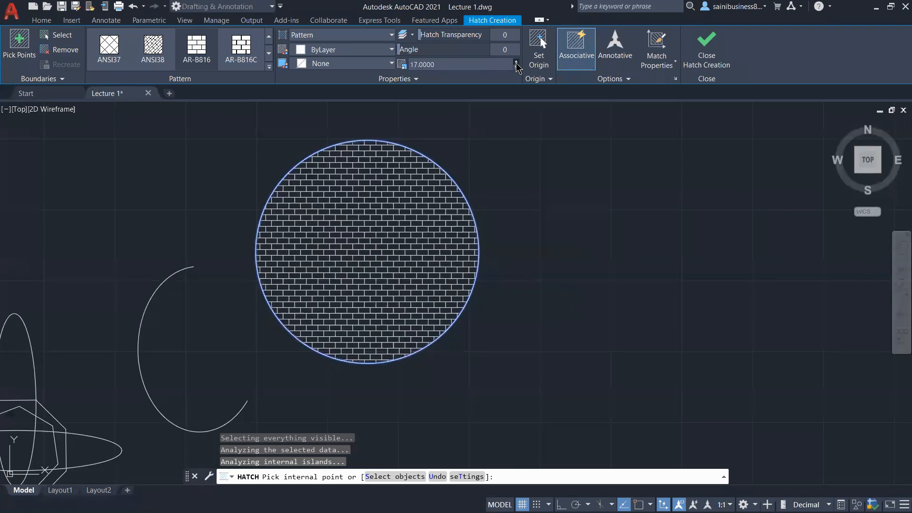
left_click(517, 62)
left_click(517, 62)
left_click(516, 62)
left_click(517, 62)
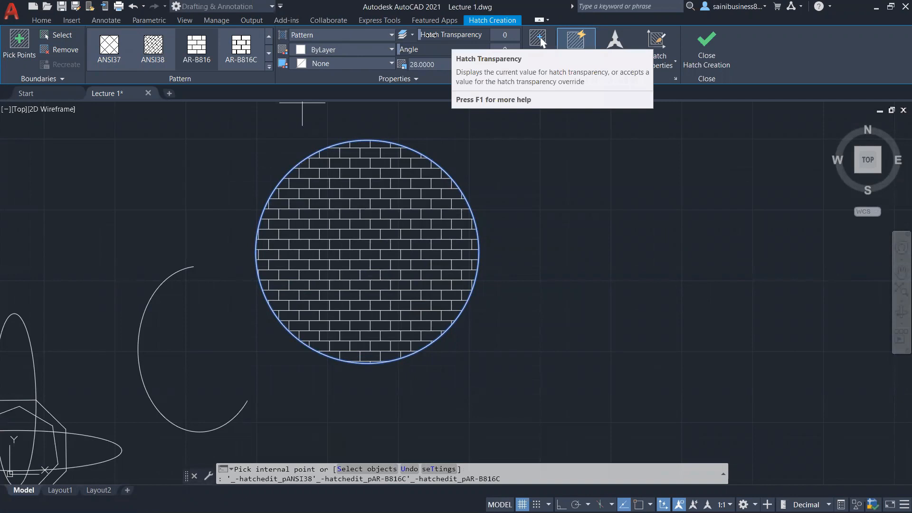
Step: Set the hatch angle to 0 and close the hatch creation
mouse_move(430, 35)
left_mouse_down()
mouse_move(540, 35)
mouse_move(416, 36)
left_mouse_up()
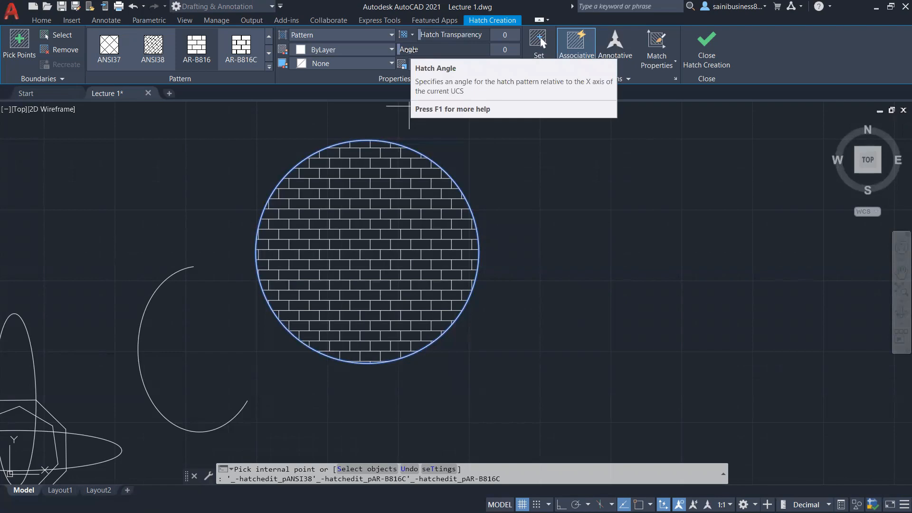
mouse_move(409, 49)
left_mouse_down()
mouse_move(439, 53)
mouse_move(429, 56)
left_mouse_up()
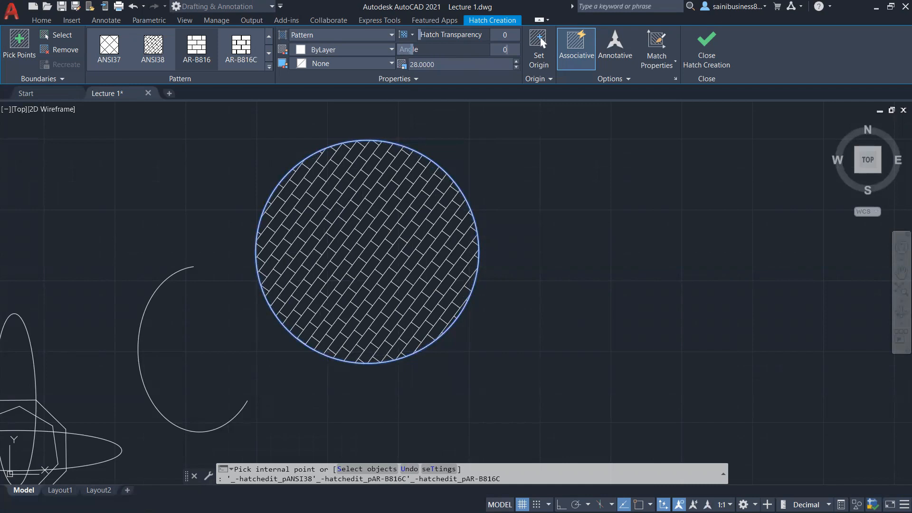
key("Return")
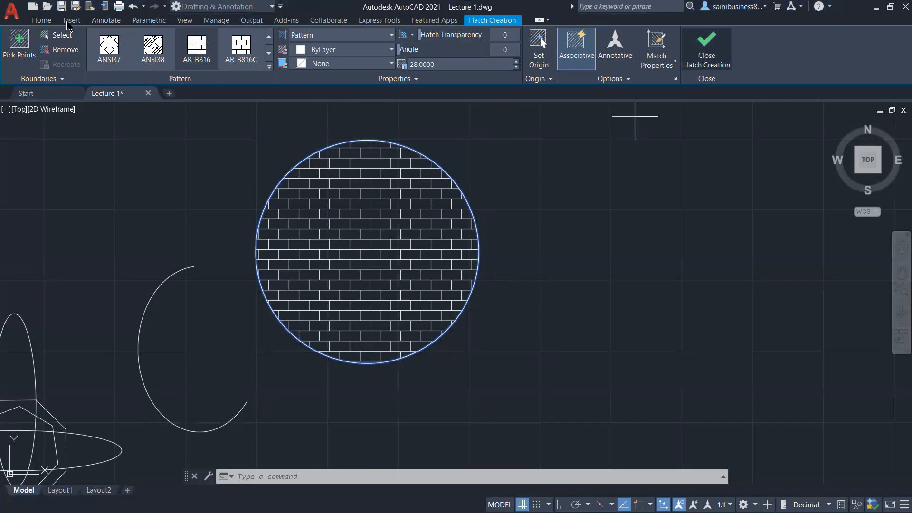
key("Return")
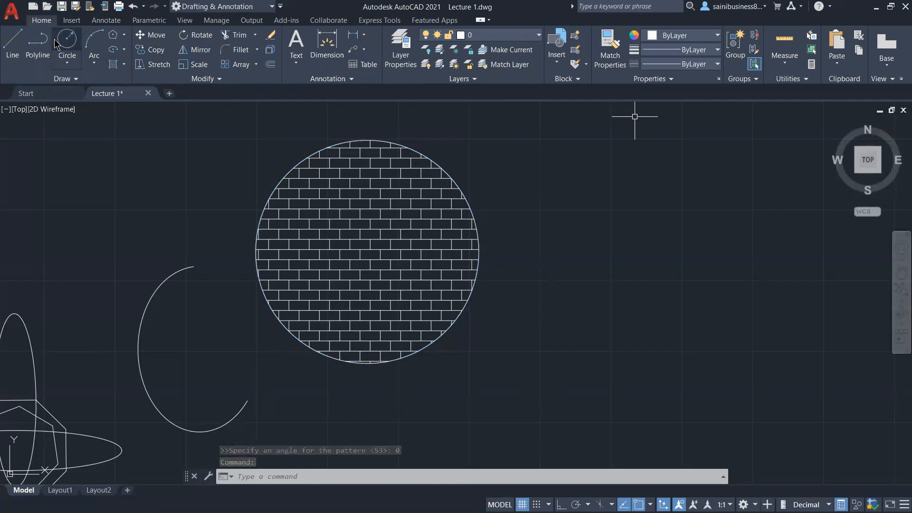
Step: Draw another circle to the right of the hatched circle
middle_click_drag(556, 255, 491, 273)
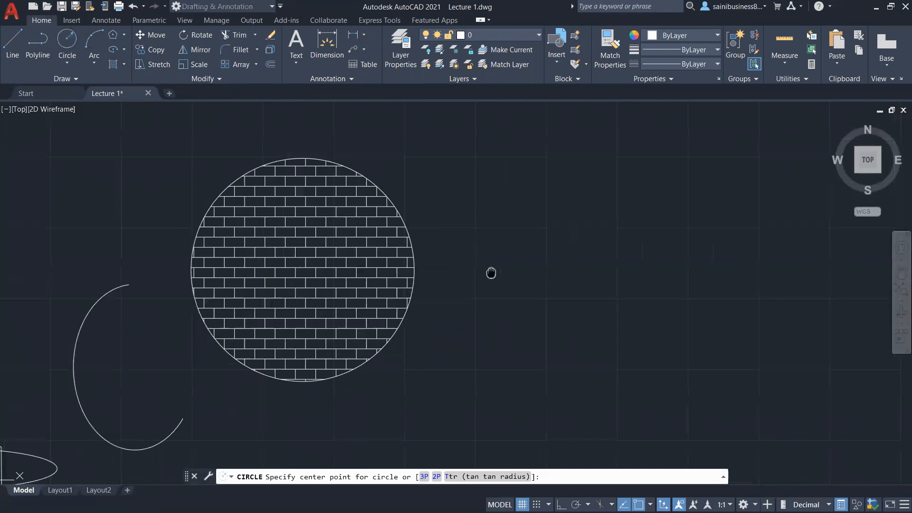
scroll(491, 272, "up", 2)
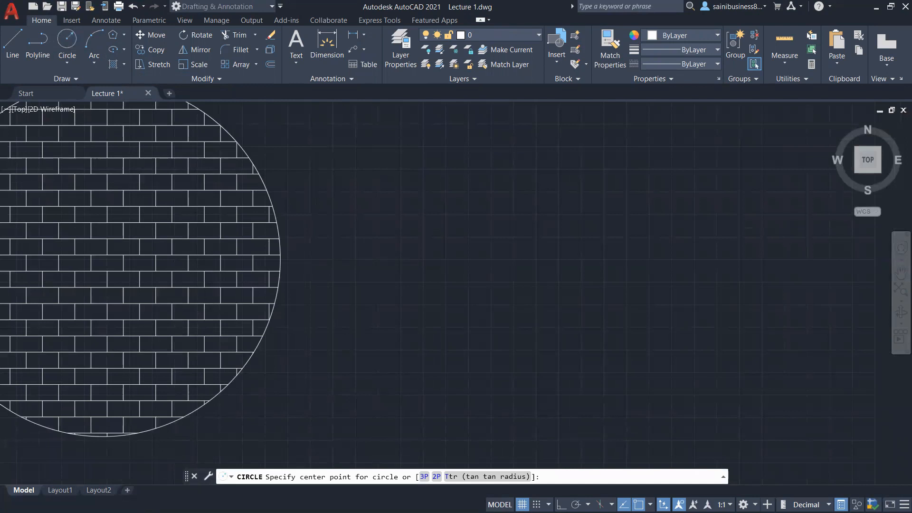
scroll(411, 293, "down", 2)
middle_click_drag(411, 294, 385, 292)
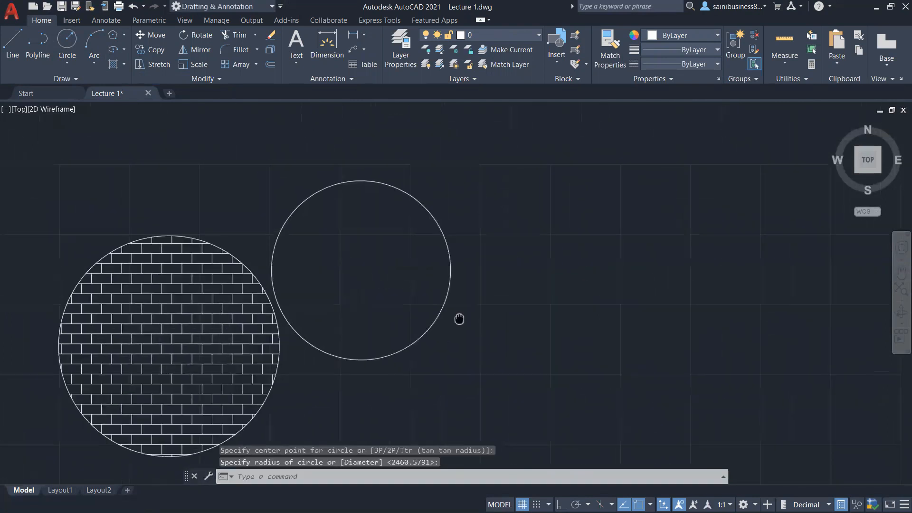
middle_click_drag(458, 320, 444, 356)
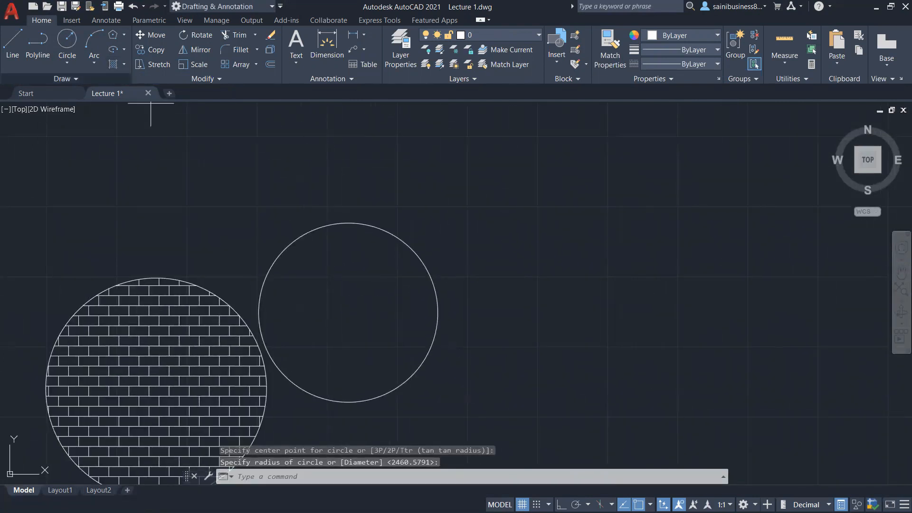
Step: Start a new hatch and pick the GRAVEL pattern from the pattern gallery
left_click(113, 64)
left_click(270, 77)
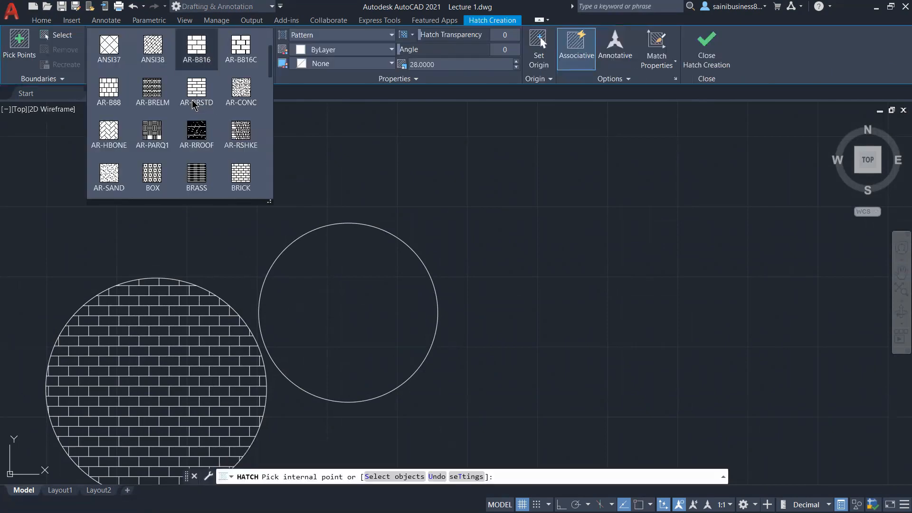
scroll(194, 106, "down", 15)
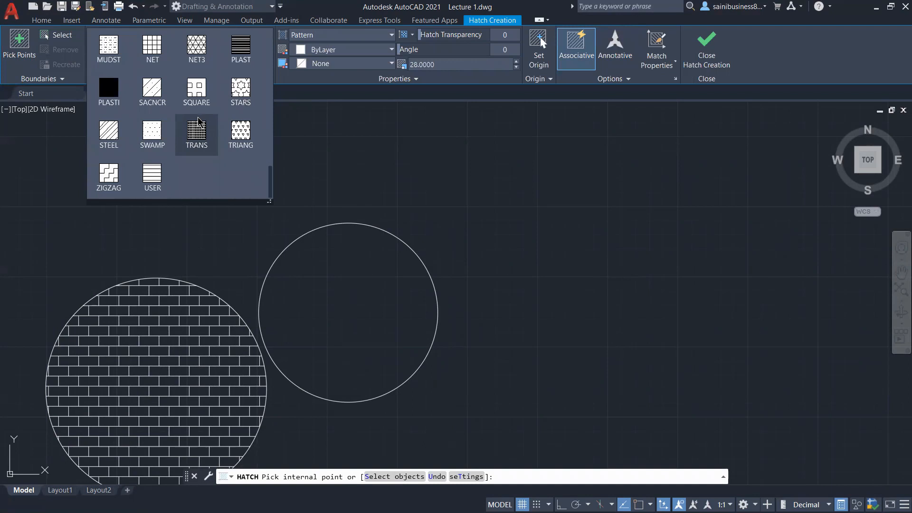
scroll(198, 119, "up", 1)
scroll(198, 121, "up", 1)
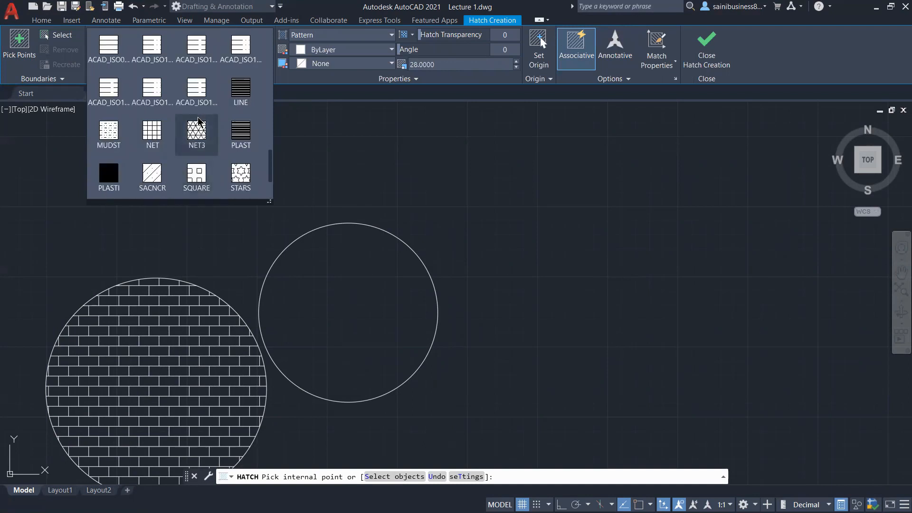
scroll(199, 121, "up", 1)
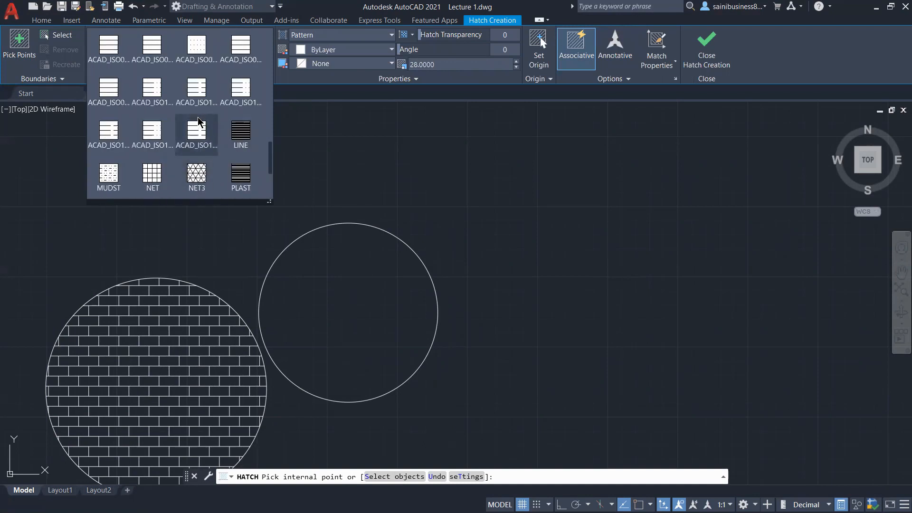
scroll(198, 118, "up", 2)
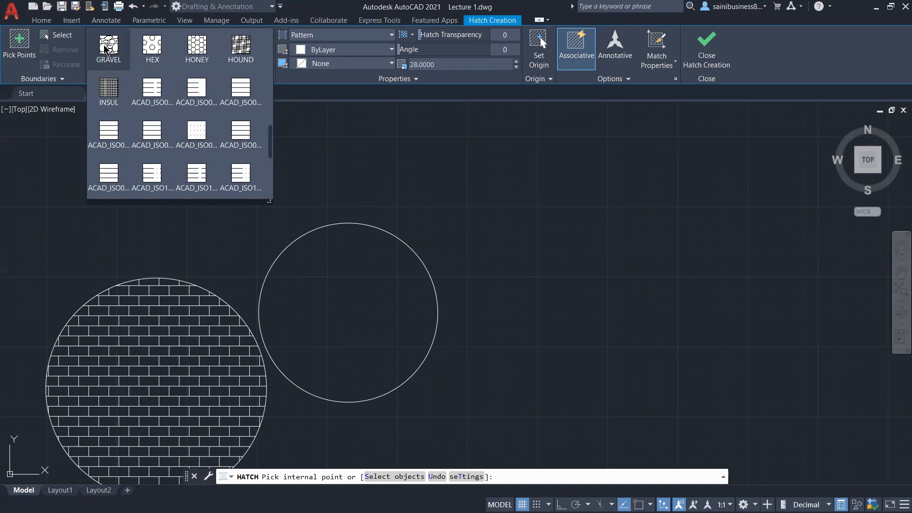
left_click(107, 46)
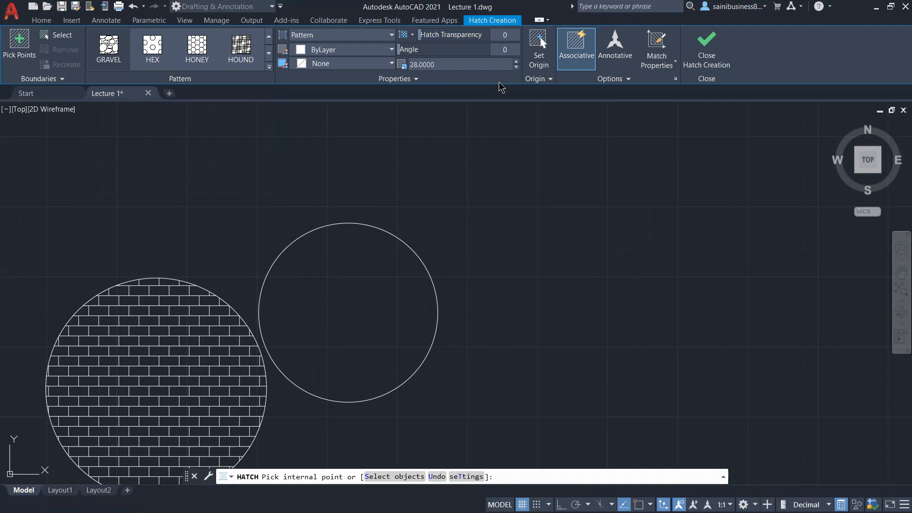
Step: Fill the right circle with the gravel hatch, adjusting the pattern scale to 7.5, and finish the hatch
left_click(516, 67)
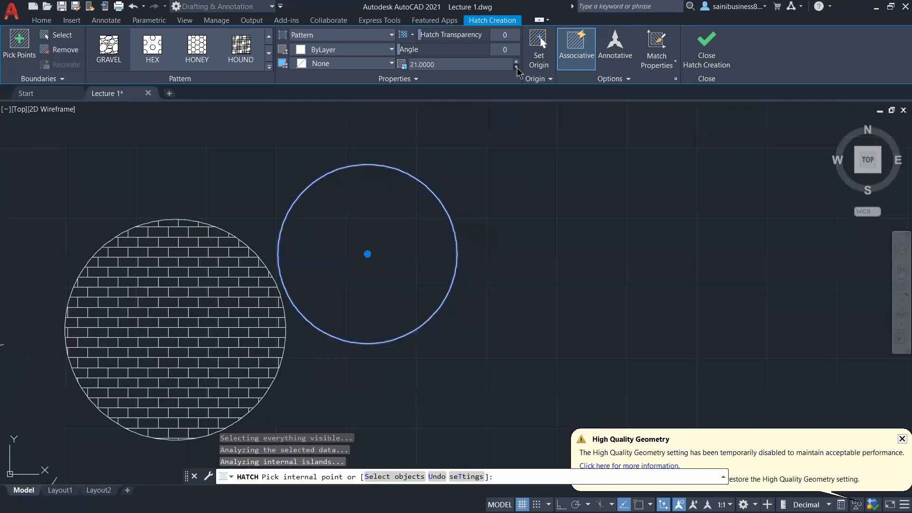
left_click(517, 67)
left_click(516, 67)
left_click(517, 67)
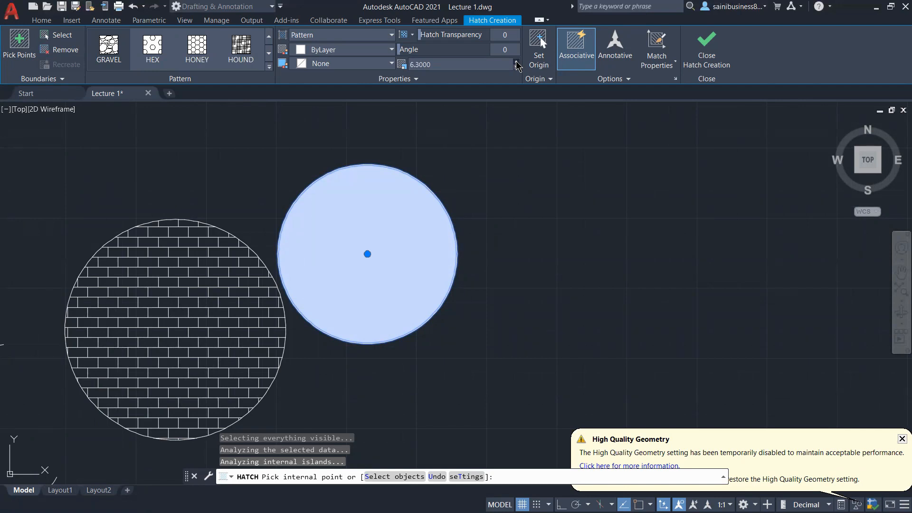
left_click(518, 65)
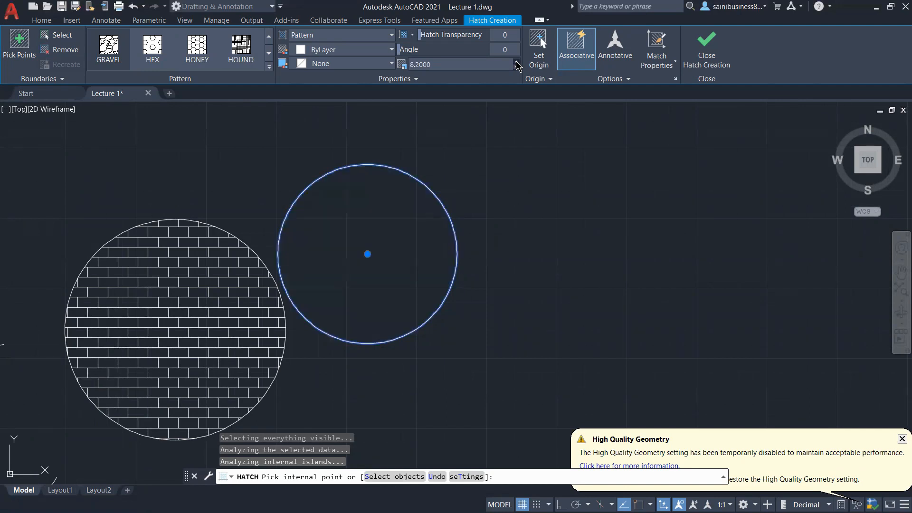
left_click(517, 65)
left_click(516, 68)
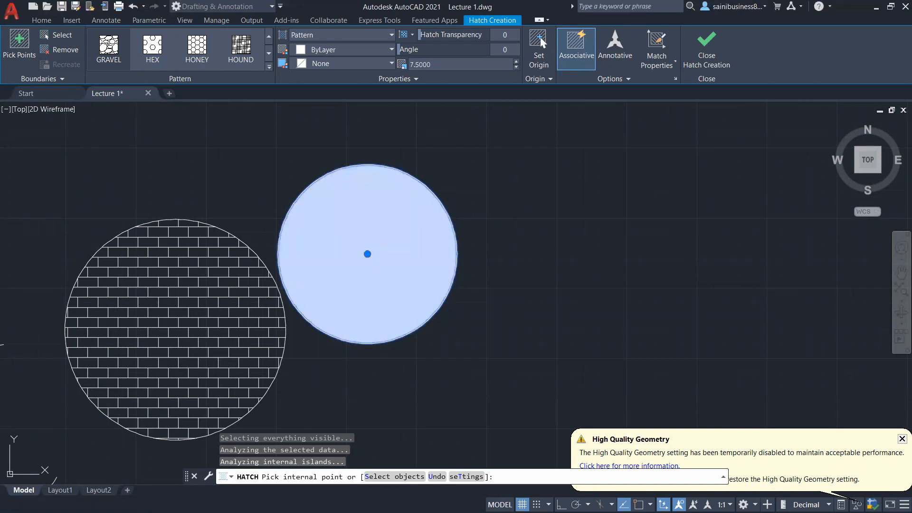
key("Escape")
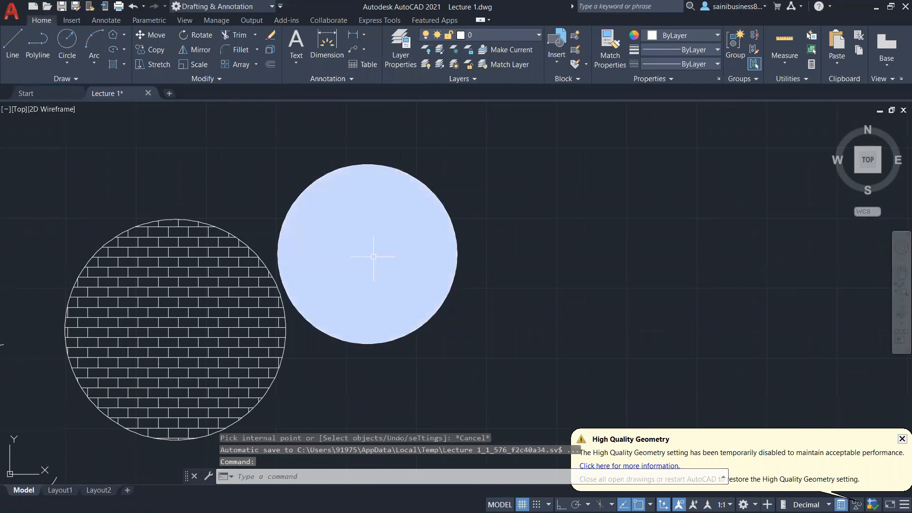
Step: Select the gravel hatch in the right circle, close its quick properties, and delete it
left_click(373, 257)
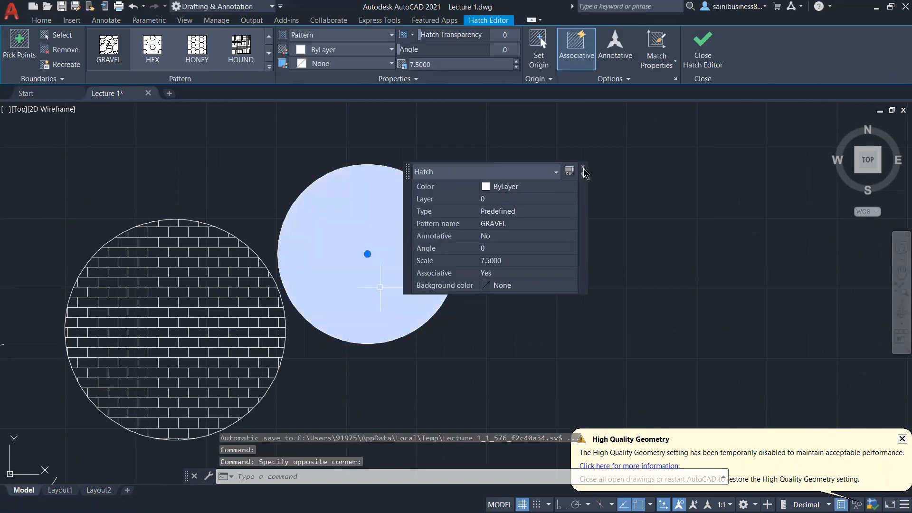
key("Escape")
key("Escape")
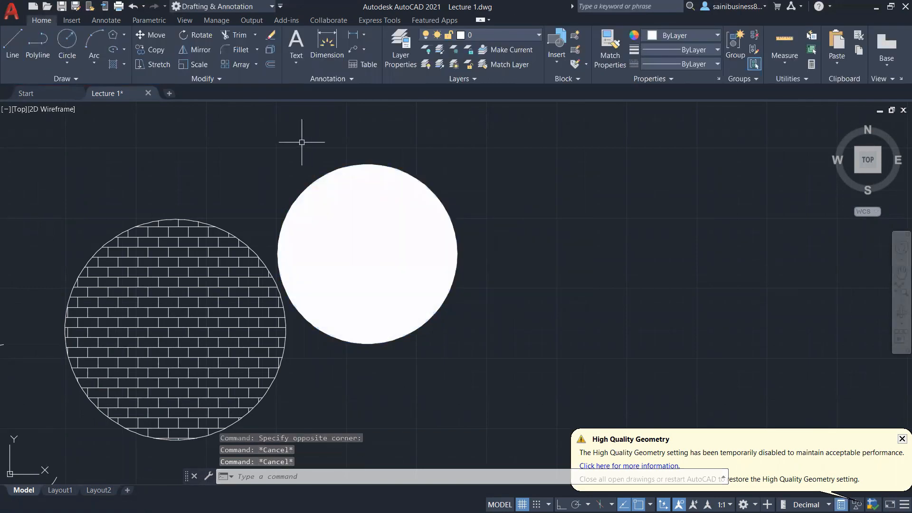
left_click(369, 244)
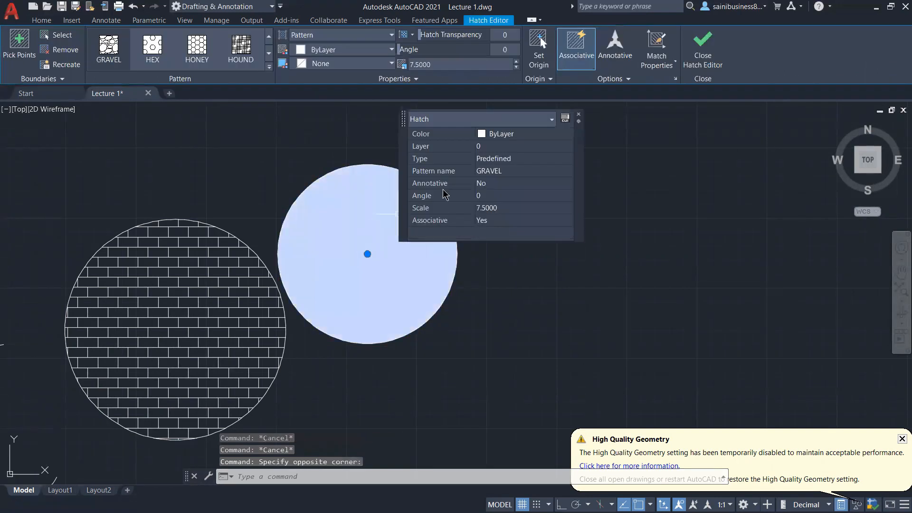
left_click(578, 115)
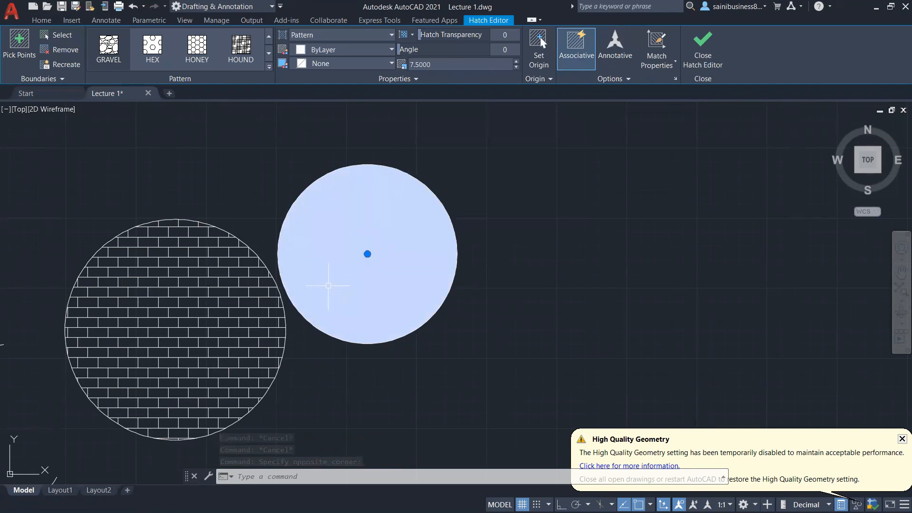
key("Delete")
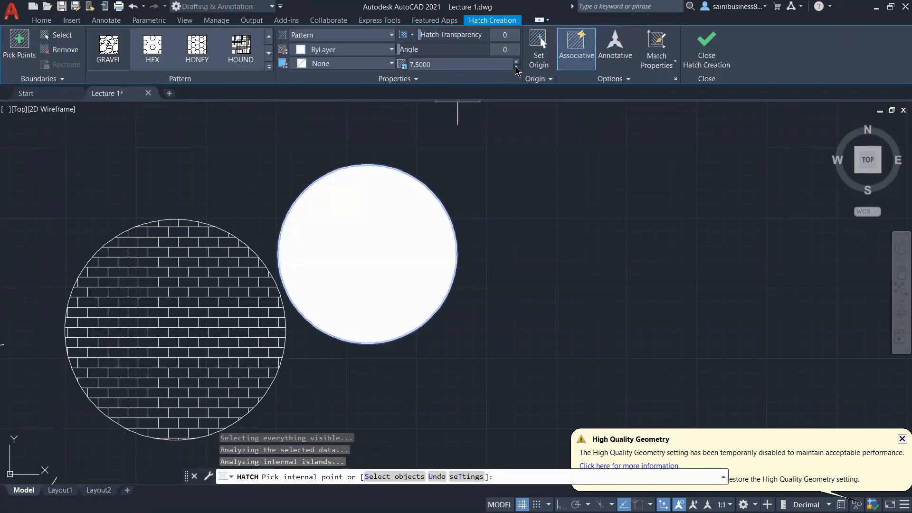
Step: Set the hatch scale to 51 and try to fill the right circle by picking a point inside it
left_click(516, 67)
left_click(517, 68)
left_click(516, 62)
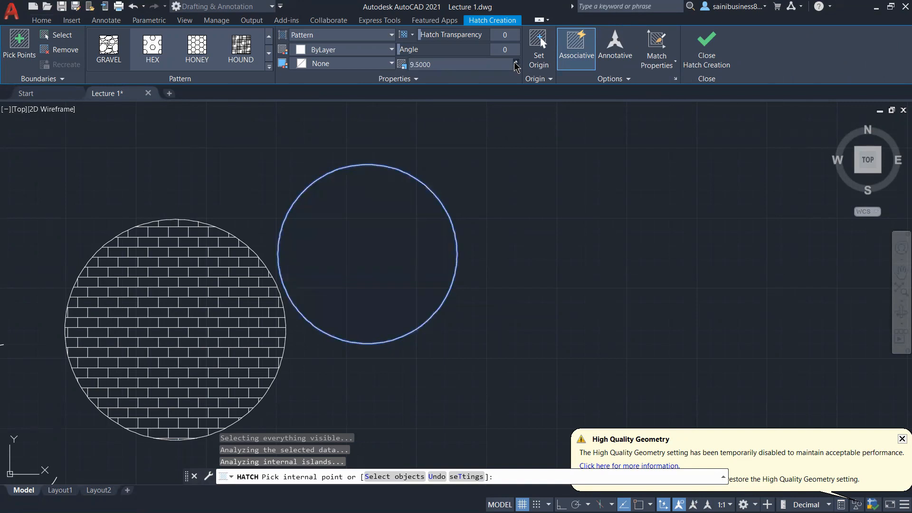
left_click(516, 62)
left_click(516, 62)
left_click(516, 62)
left_click(323, 269)
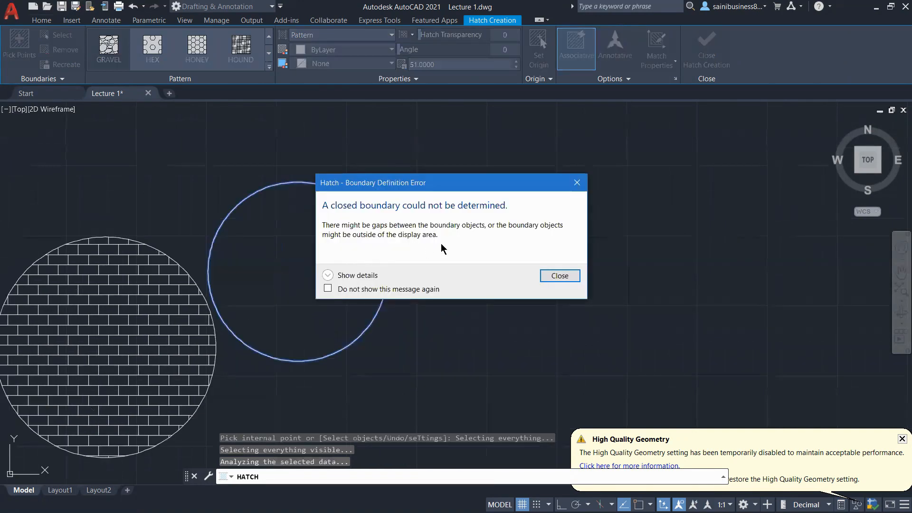